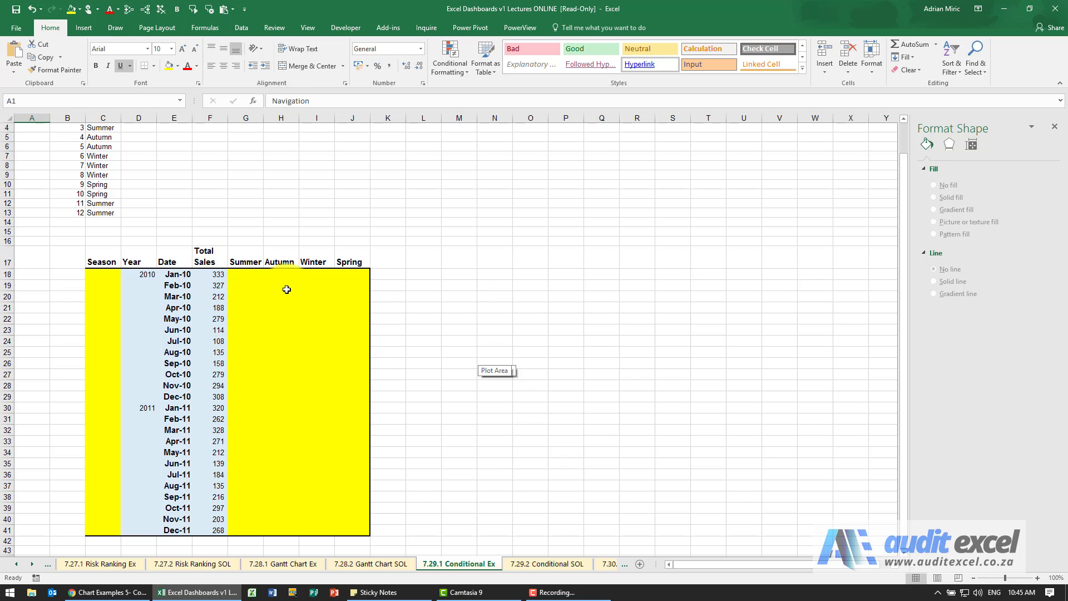
# - Enter Summer as the season for January 2010 in C18 and copy it to the February and March rows
pyautogui.scroll(1, 306, 304)
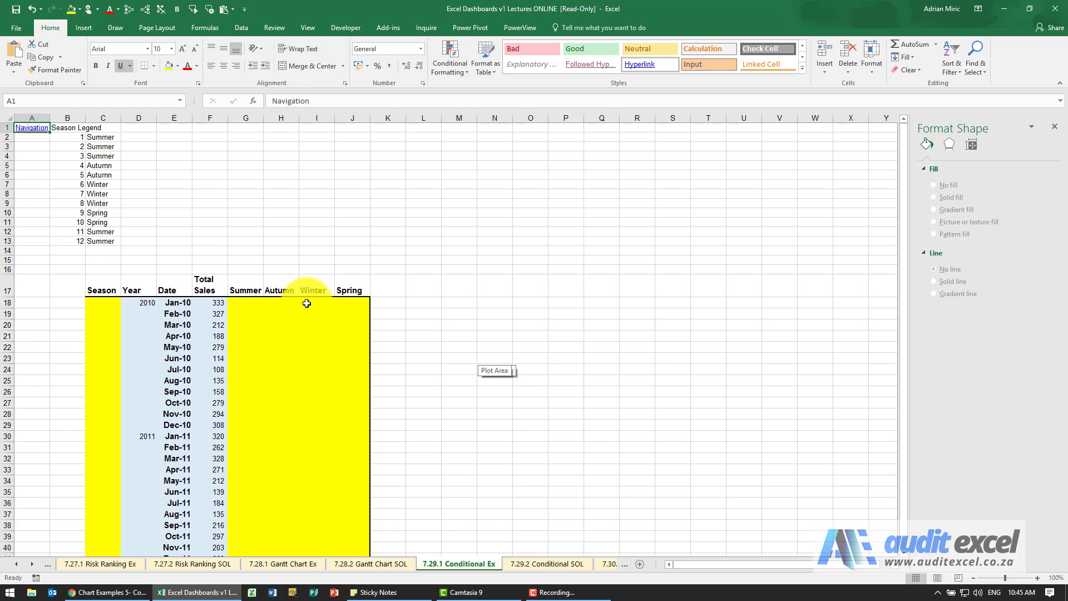
pyautogui.click(106, 305)
pyautogui.write('Summer')
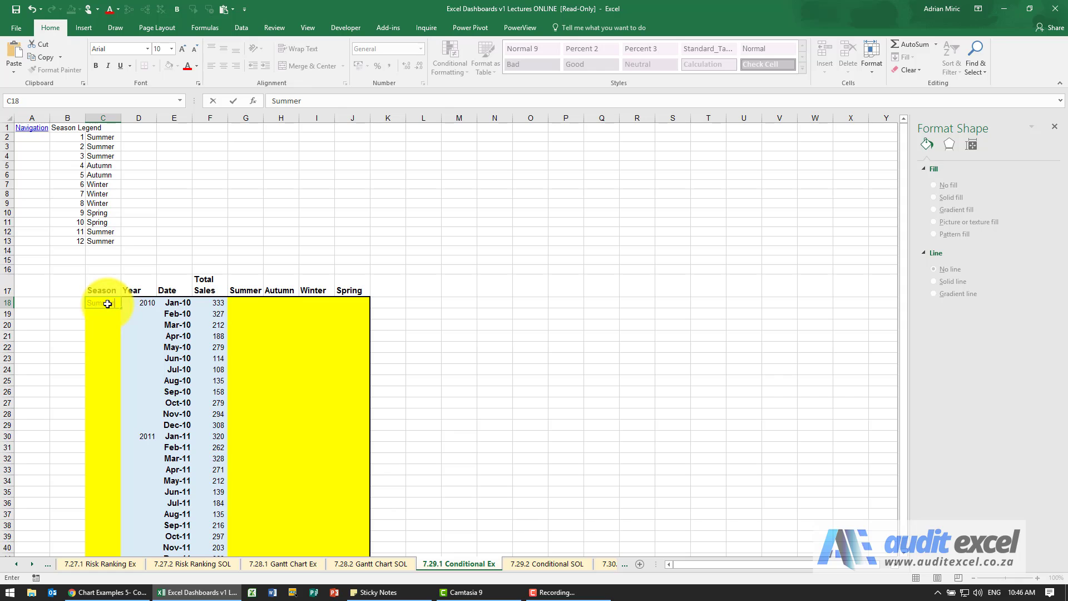
pyautogui.click(108, 303)
pyautogui.hotkey('ctrl', 'c')
pyautogui.press('Down')
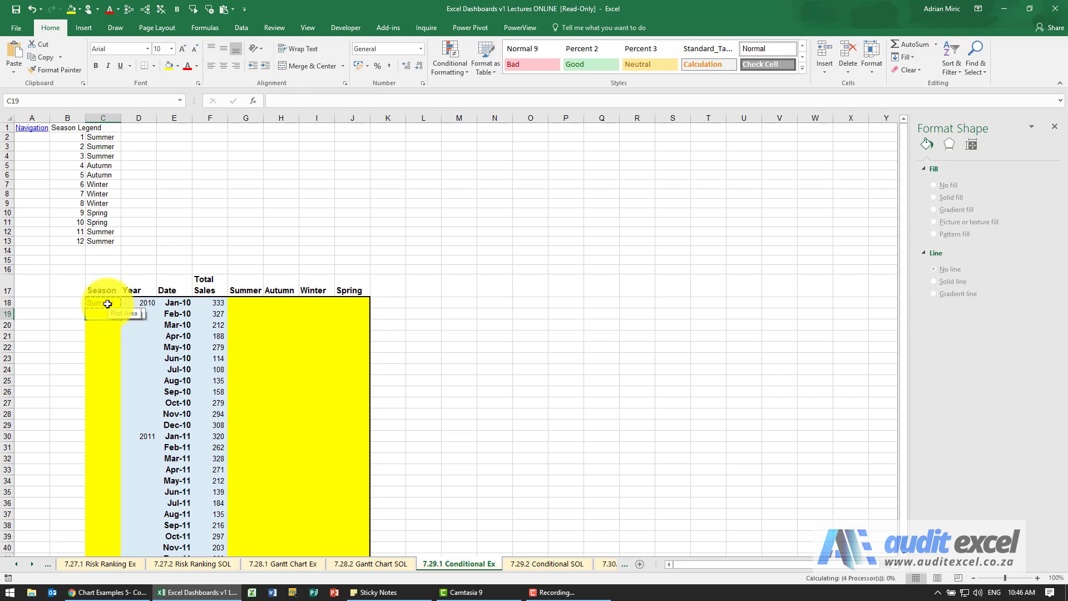
pyautogui.hotkey('ctrl', 'v')
pyautogui.press('Down')
pyautogui.hotkey('ctrl', 'v')
# - Start an IF function in G18 with the logical test $C18=G$17, comparing the row's season with the column heading
pyautogui.press('Right')
pyautogui.press('Right')
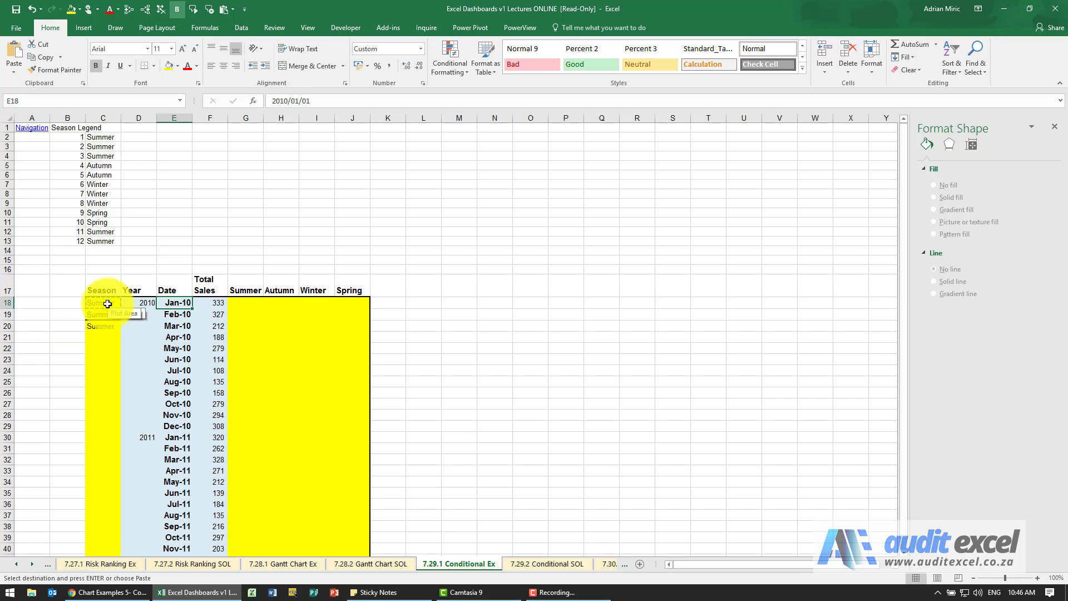
pyautogui.press('Right')
pyautogui.press('Right')
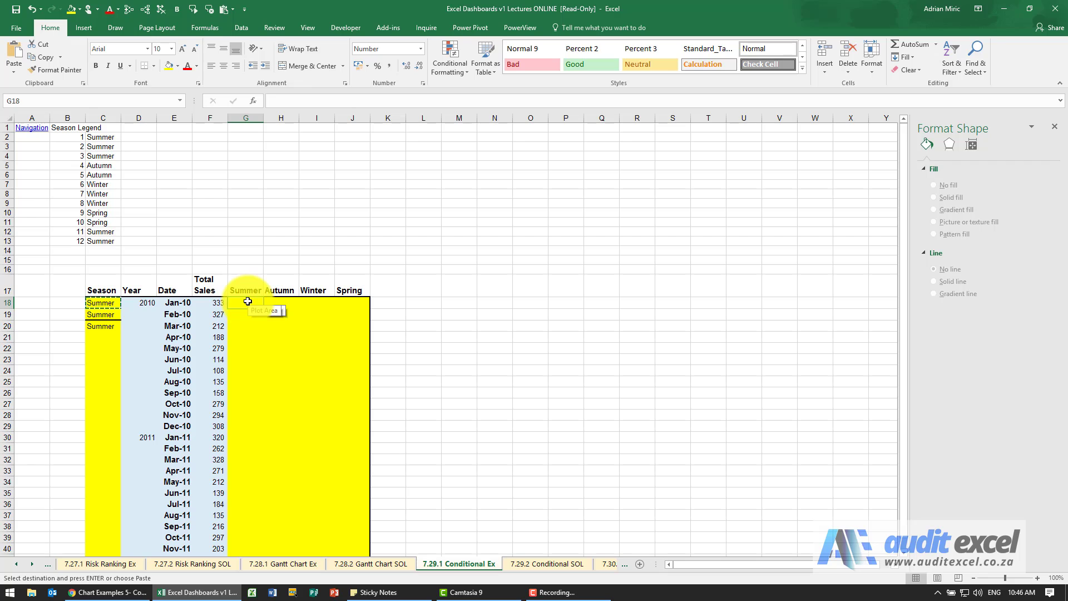
pyautogui.click(253, 101)
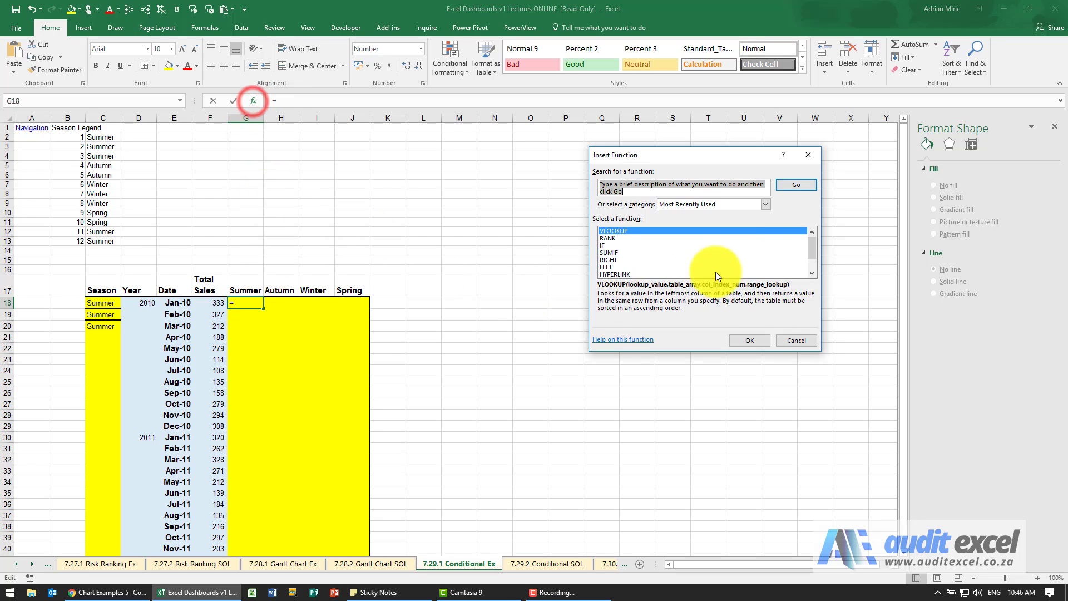
pyautogui.click(730, 245)
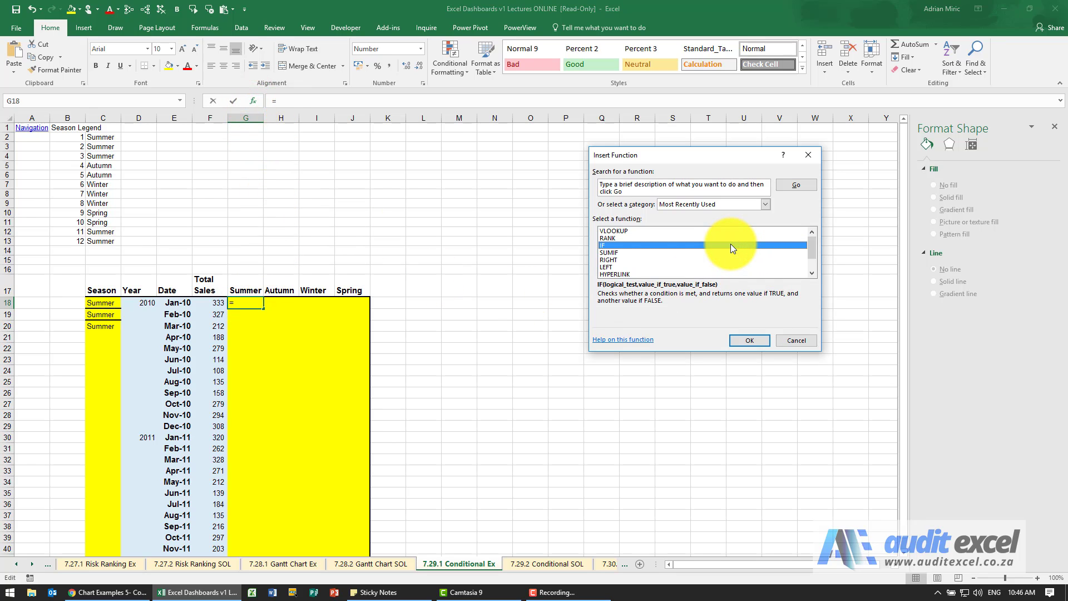
pyautogui.click(746, 343)
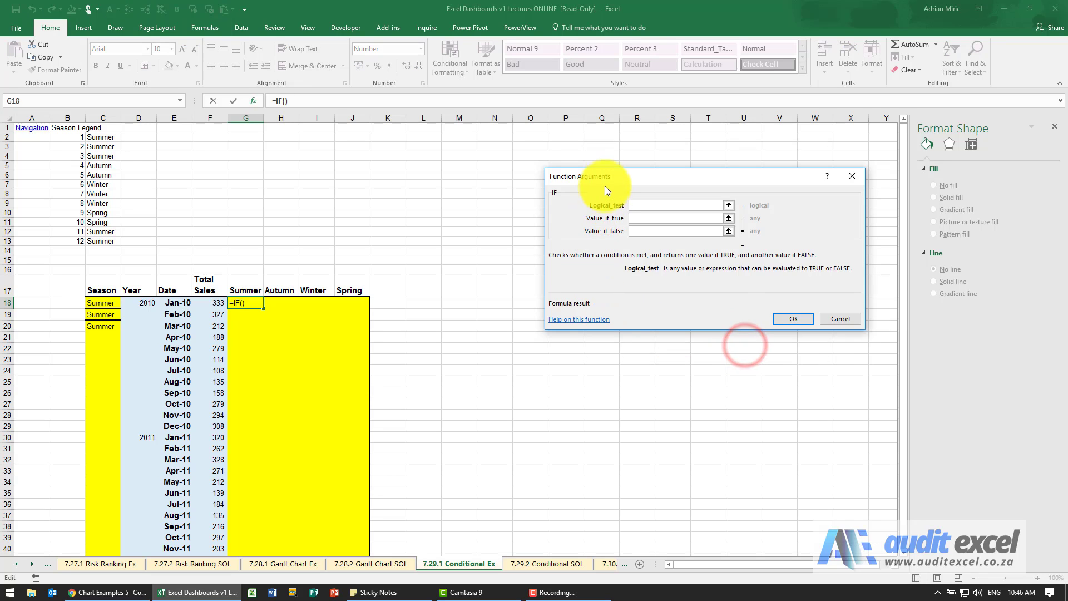
pyautogui.moveTo(605, 186); pyautogui.dragTo(481, 244)
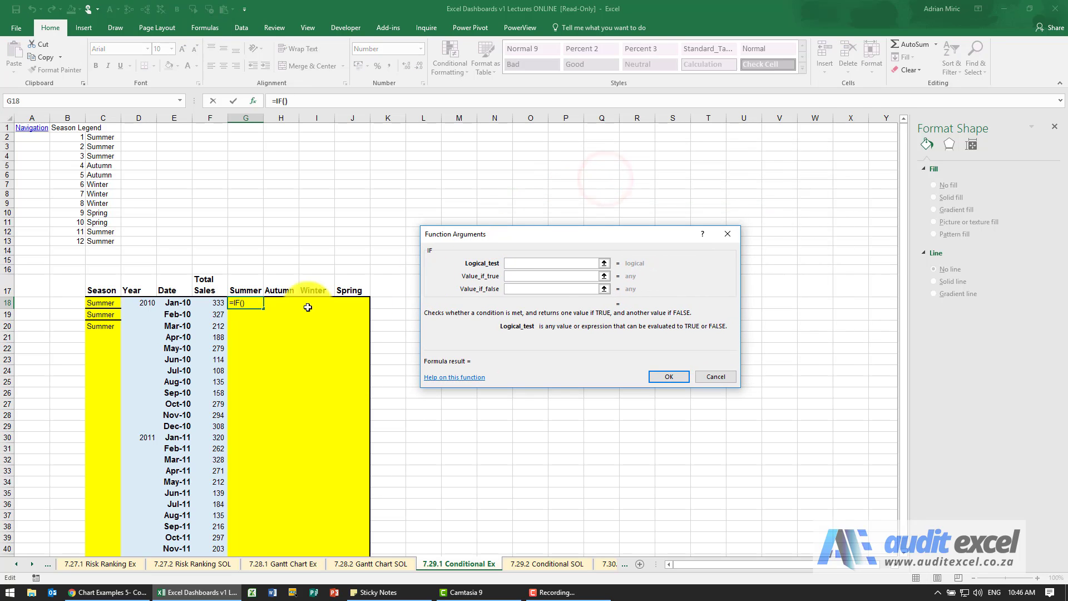
pyautogui.click(99, 303)
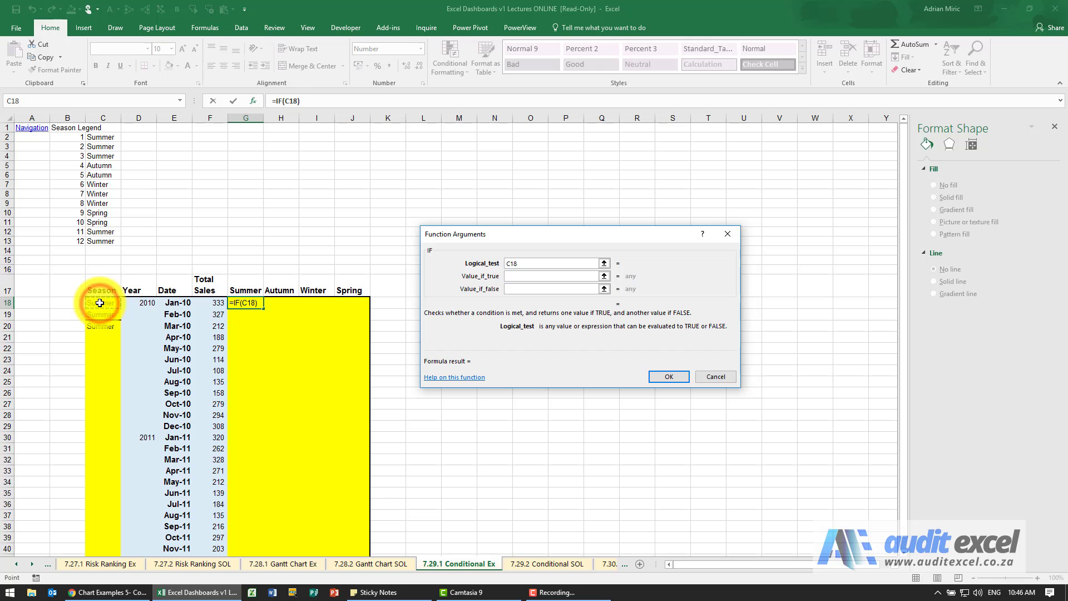
pyautogui.press('F4')
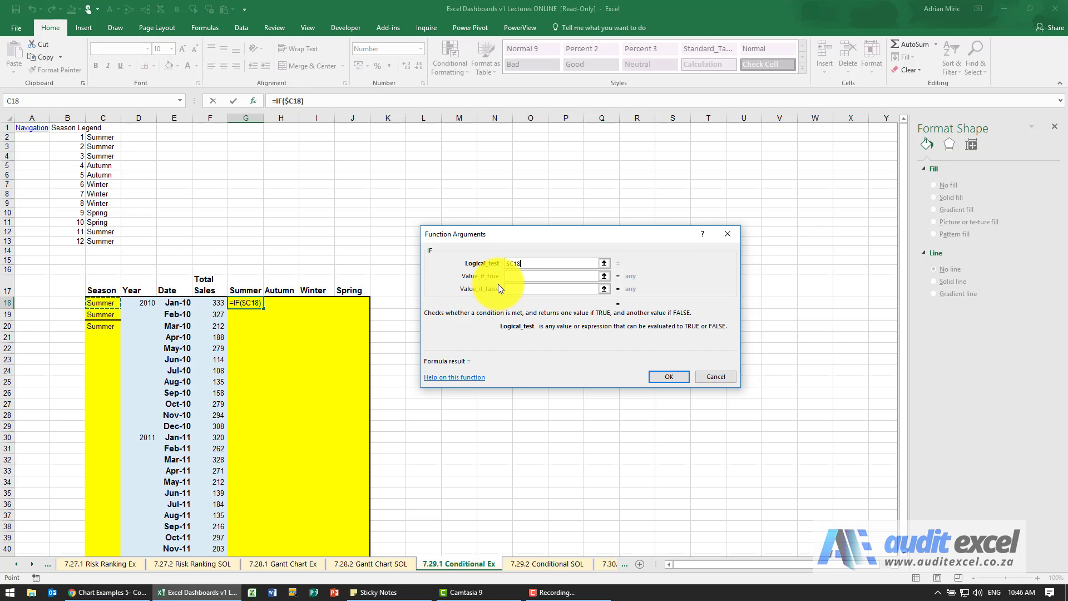
pyautogui.click(526, 264)
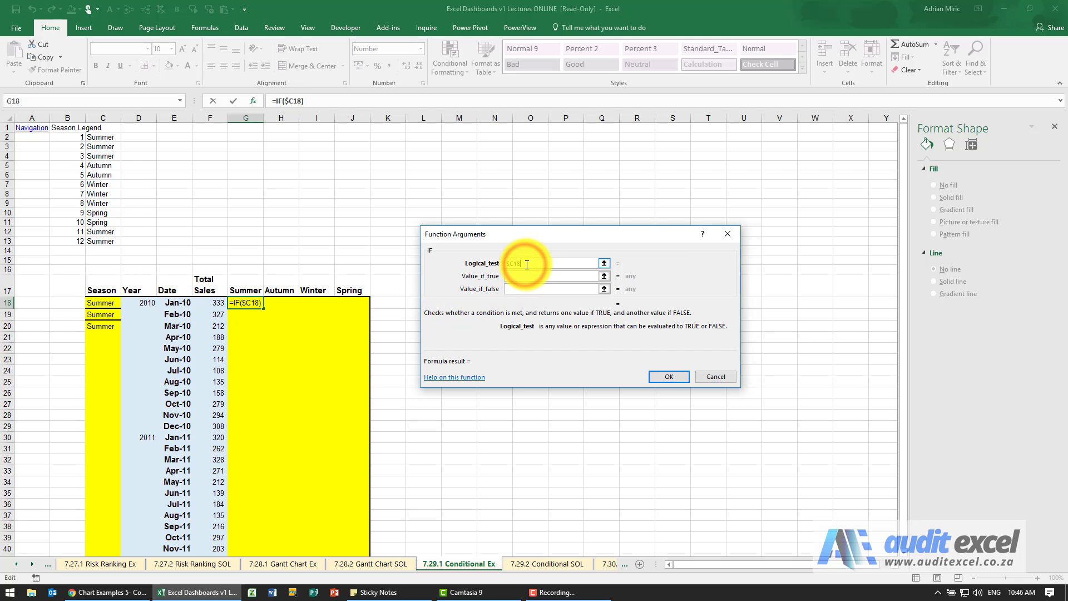
pyautogui.write('=')
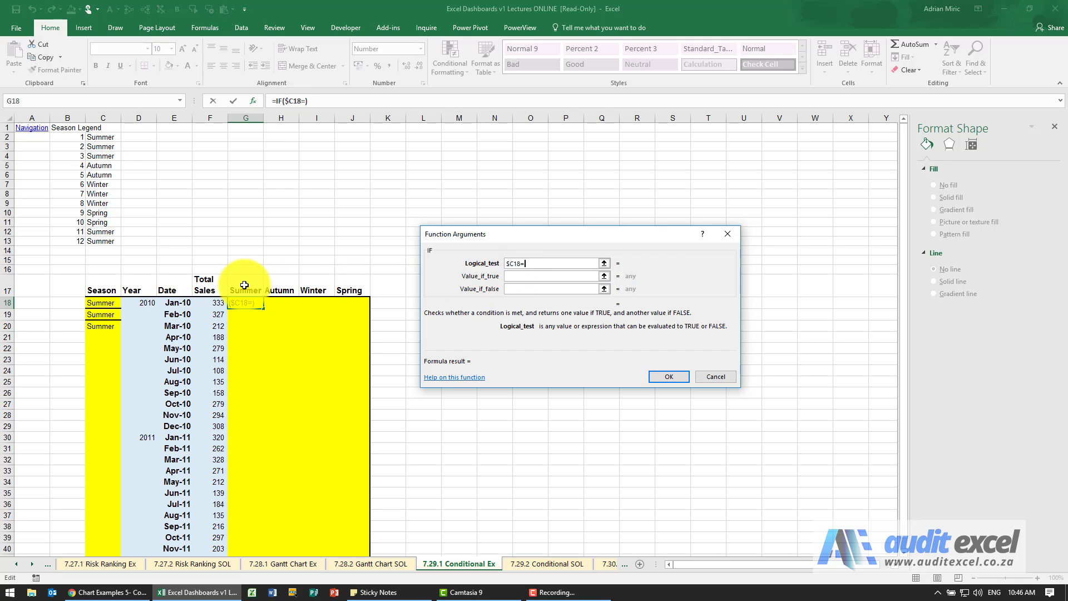
pyautogui.press('F4')
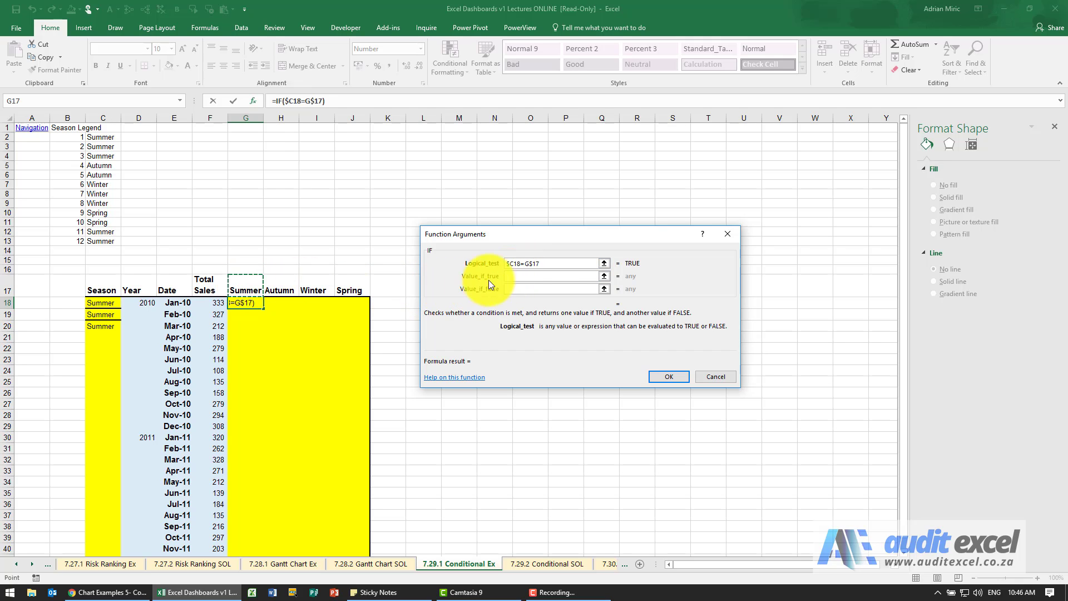
# - Complete the IF function in G18 with $F18 as the value if true and NA() as the value if false
pyautogui.click(534, 275)
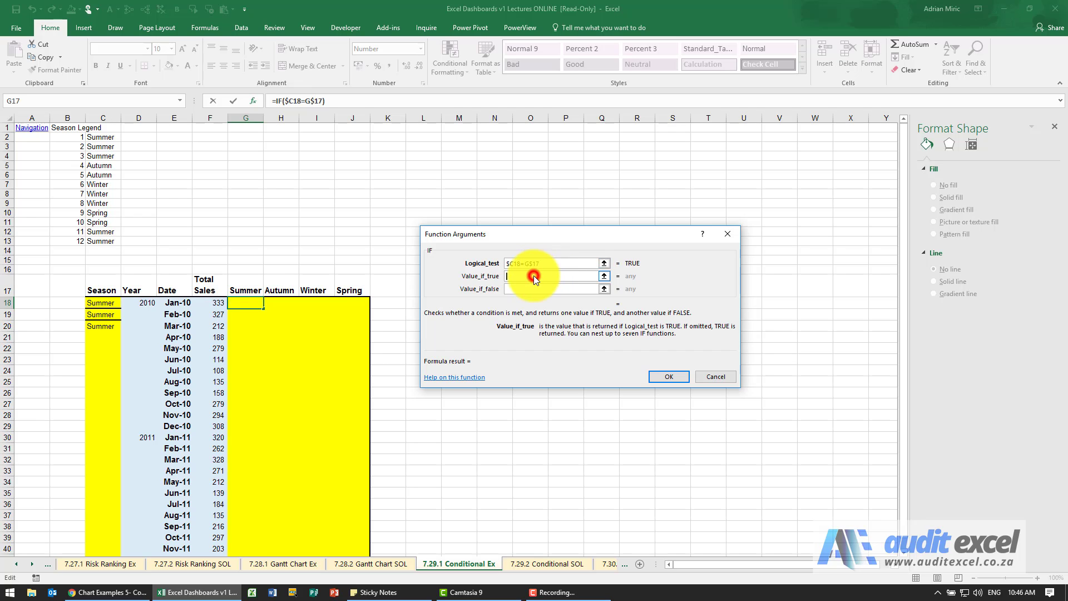
pyautogui.click(216, 303)
pyautogui.press('F4')
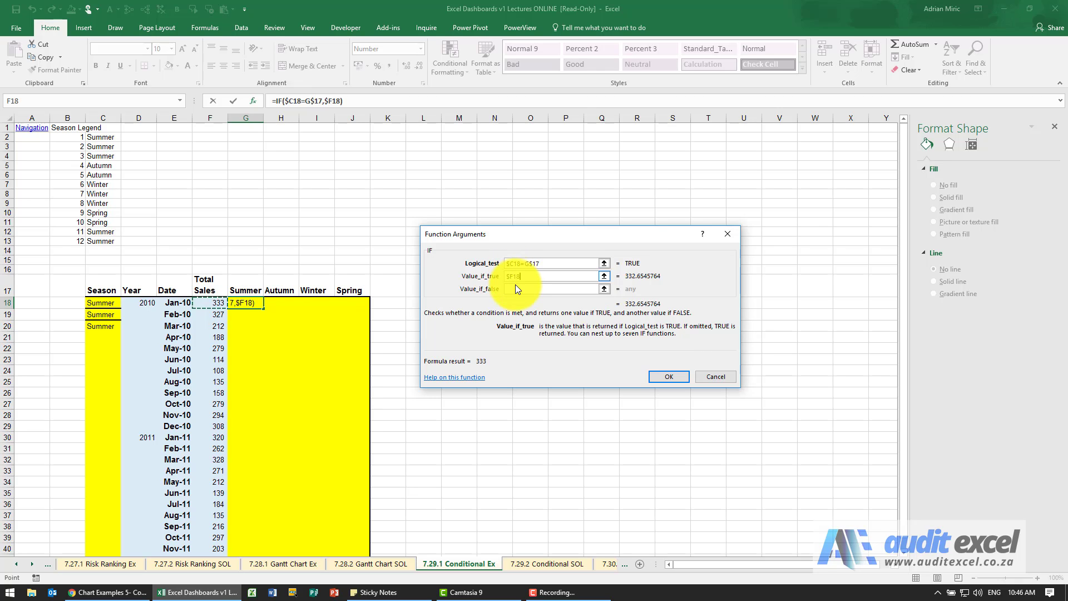
pyautogui.click(515, 287)
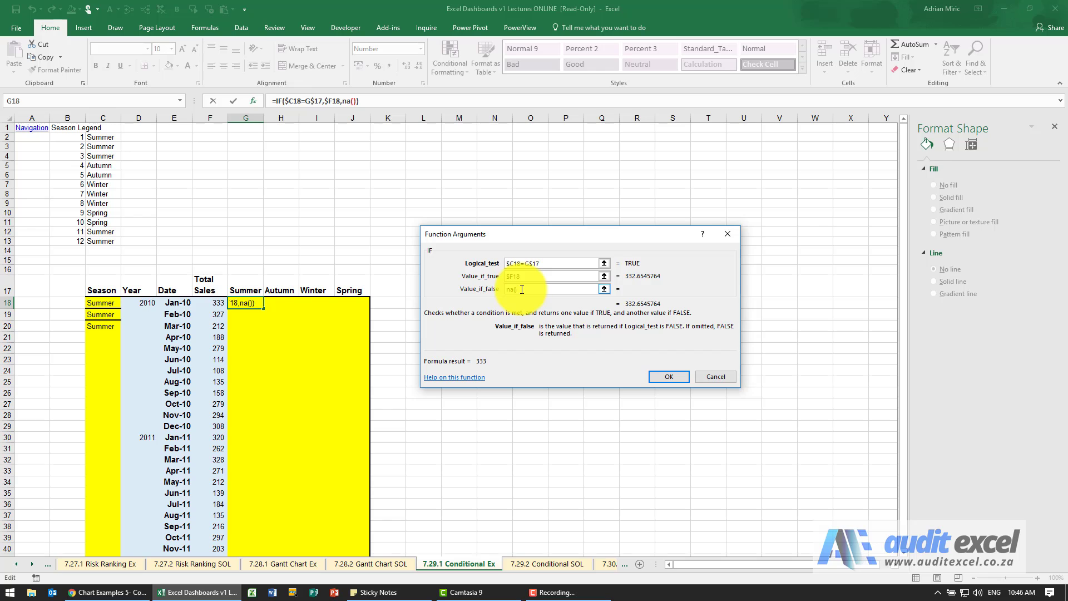
pyautogui.click(650, 376)
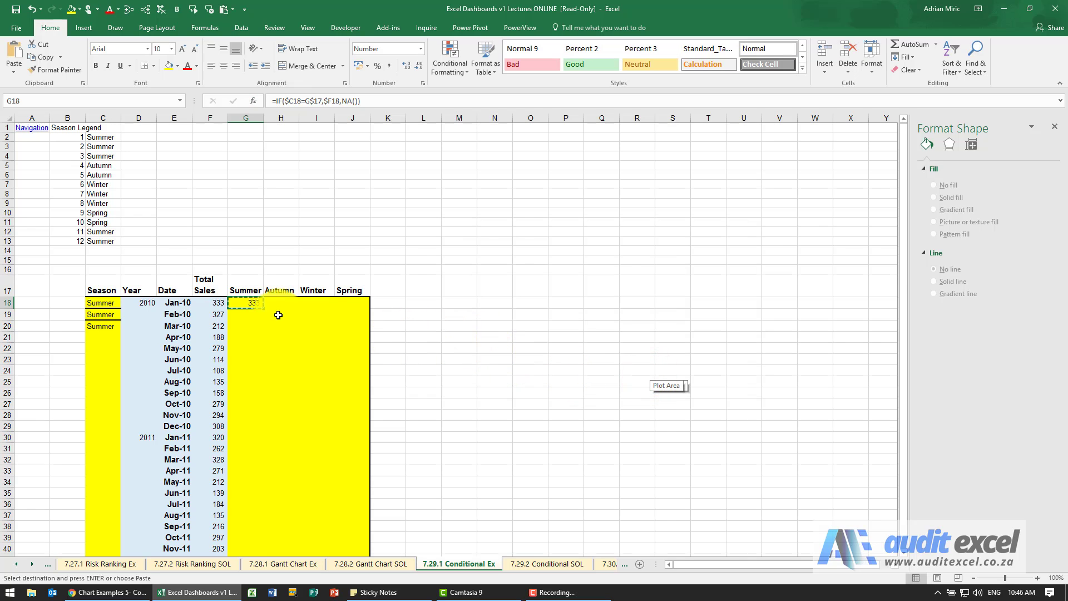
# - Copy the formula in G18 and paste only the formula across G18:J20
pyautogui.click(250, 303)
pyautogui.hotkey('ctrl', 'c')
pyautogui.moveTo(299, 306); pyautogui.dragTo(353, 326)
pyautogui.click(12, 70)
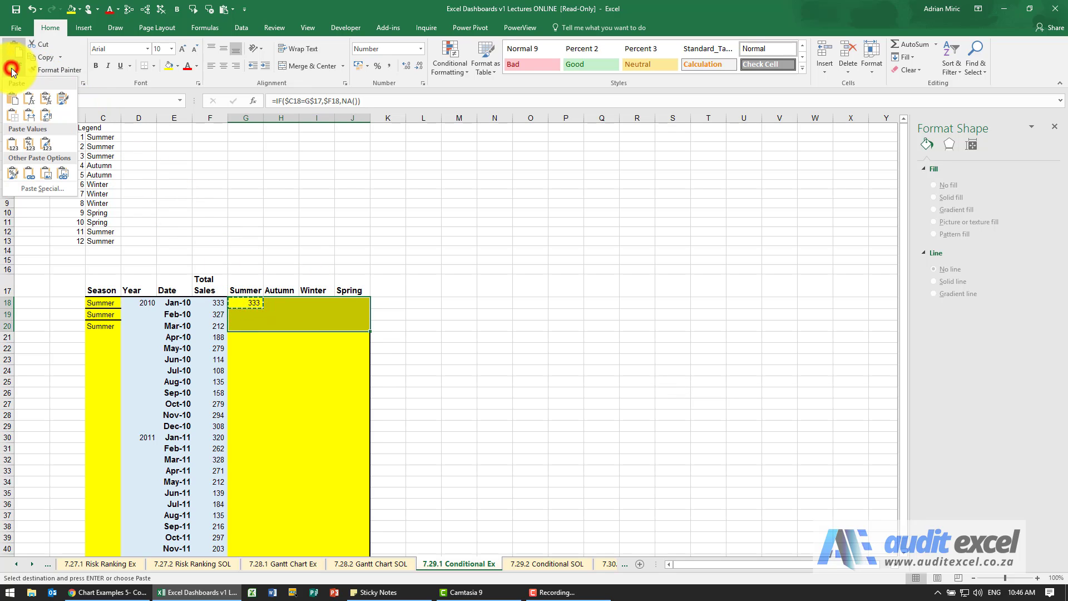
pyautogui.click(25, 99)
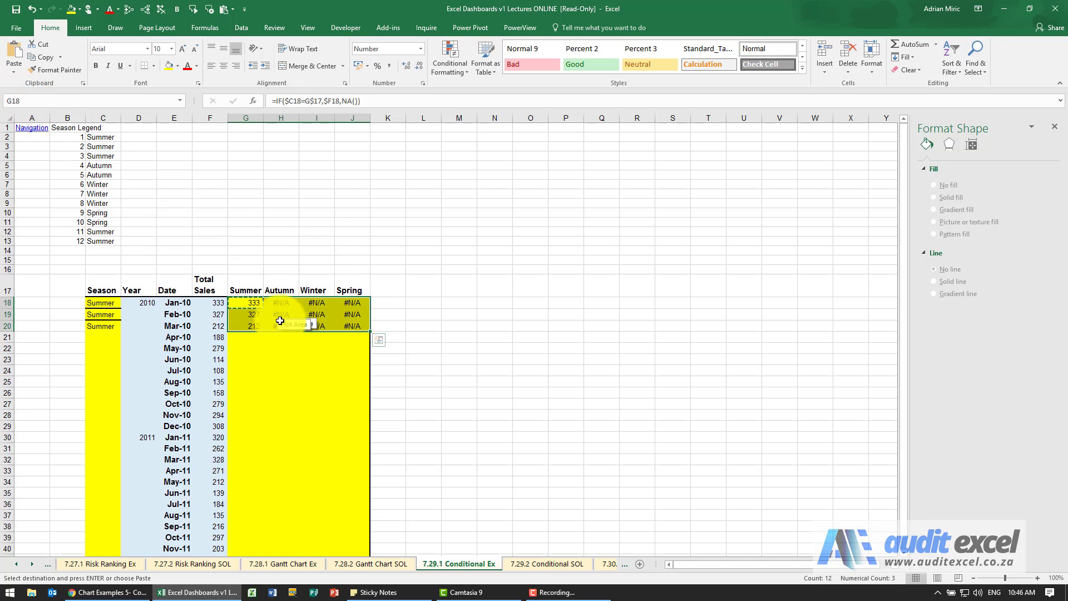
# - Change the January 2010 season in C18 to Winter to test the formulas
pyautogui.click(111, 303)
pyautogui.write('Winter')
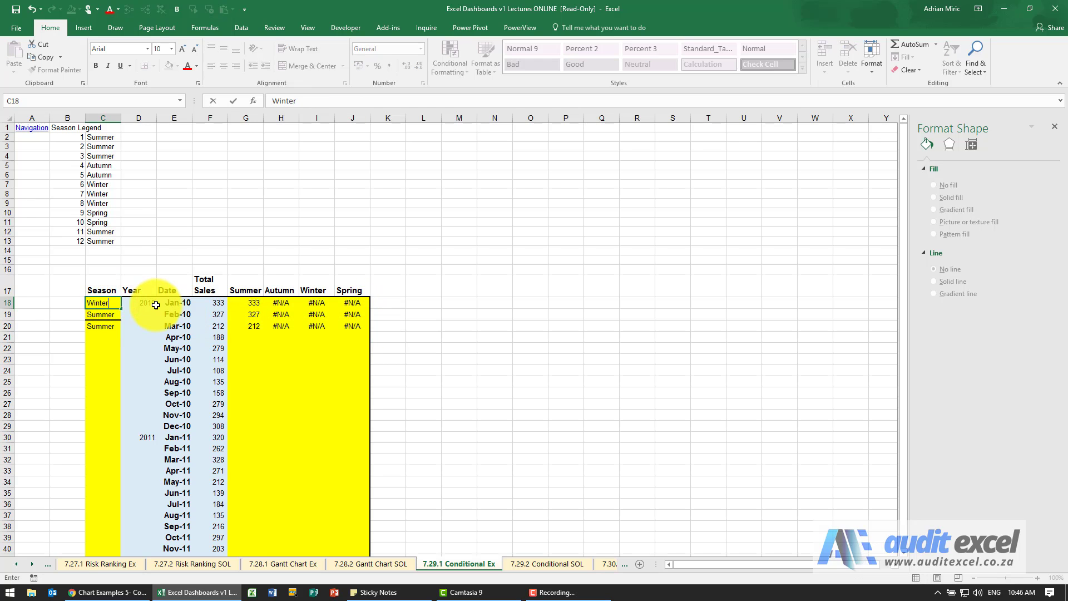
pyautogui.press('Return')
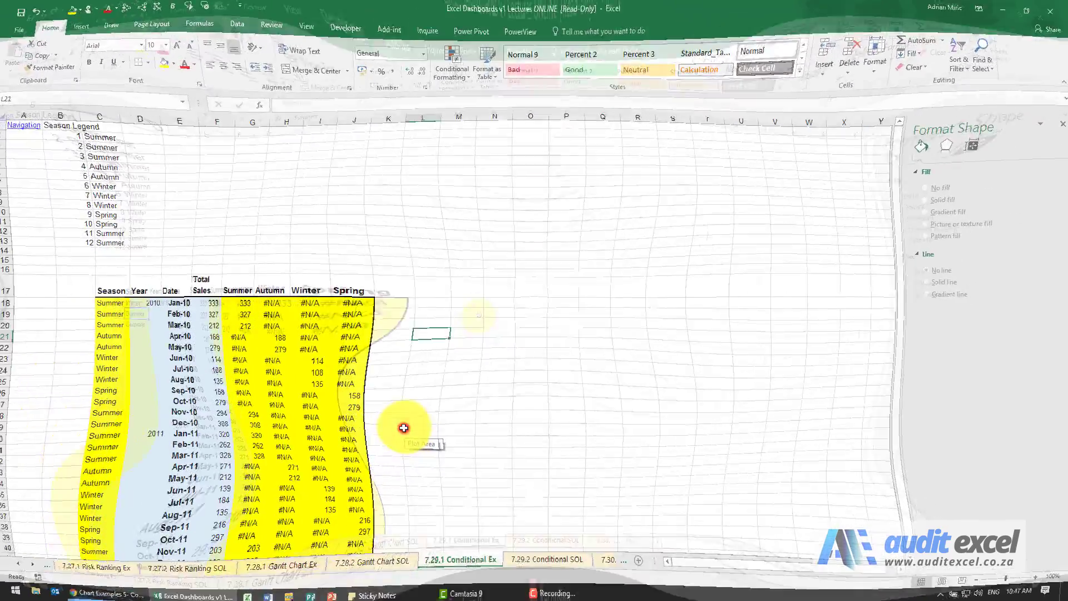
# - Insert a clustered column chart from the dates in E17:E41 and season columns in G17:J41, and enlarge it beside the table
pyautogui.click(410, 424)
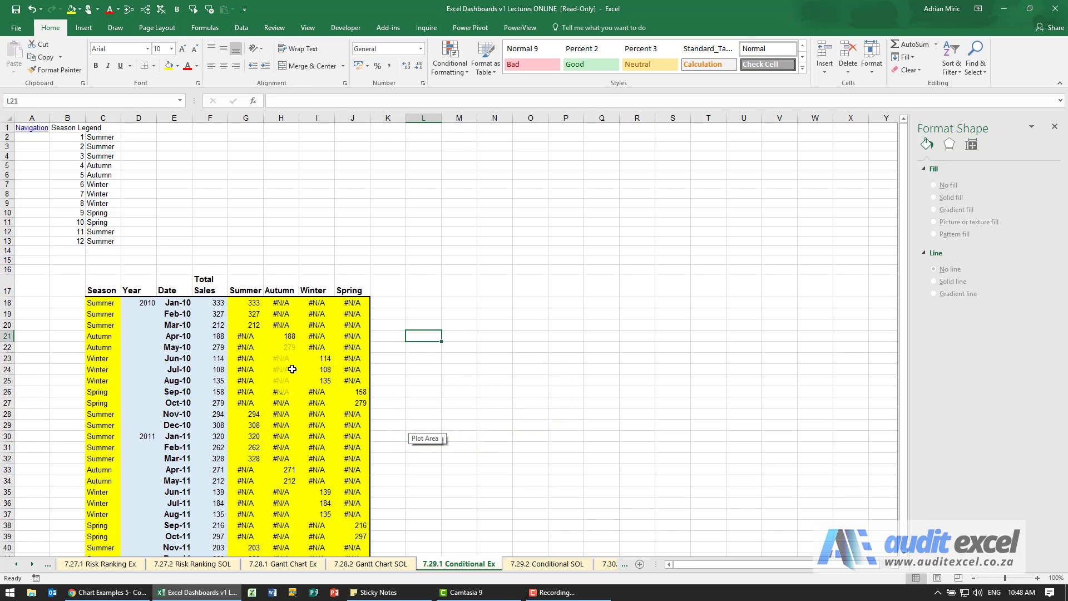
pyautogui.click(183, 286)
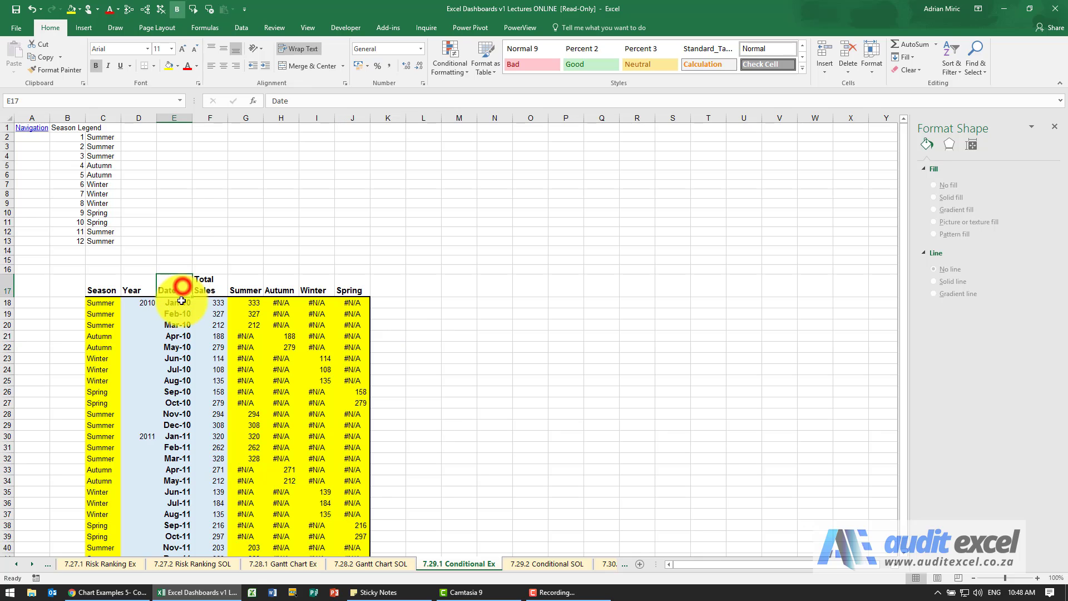
pyautogui.scroll(-1, 178, 328)
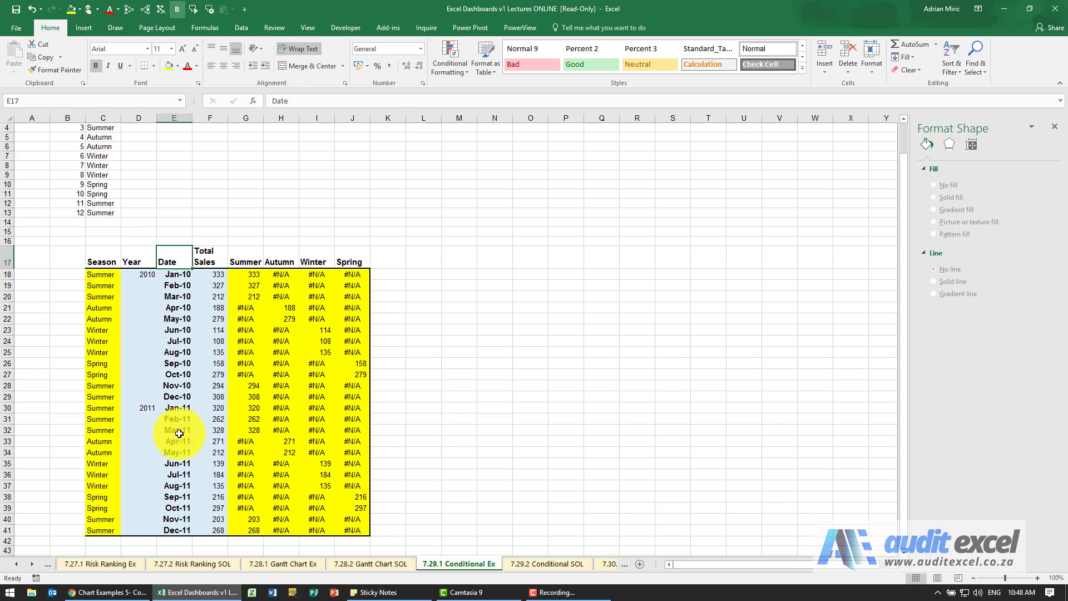
pyautogui.keyDown('shift'); pyautogui.click(179, 527); pyautogui.keyUp('shift')
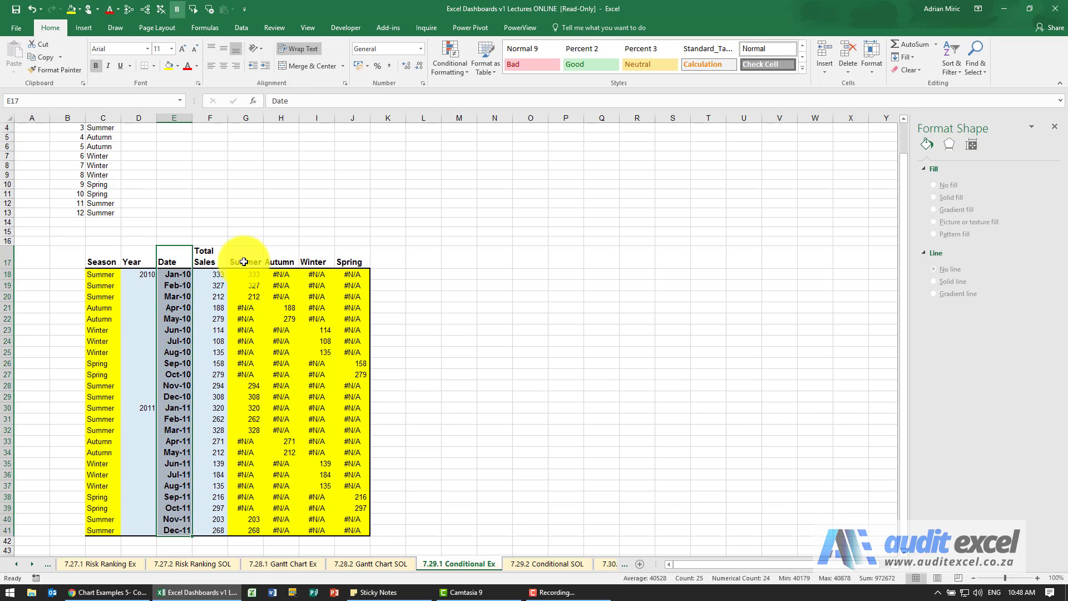
pyautogui.moveTo(244, 261)
pyautogui.mouseDown()
pyautogui.moveTo(325, 356)
pyautogui.moveTo(345, 529)
pyautogui.mouseUp()
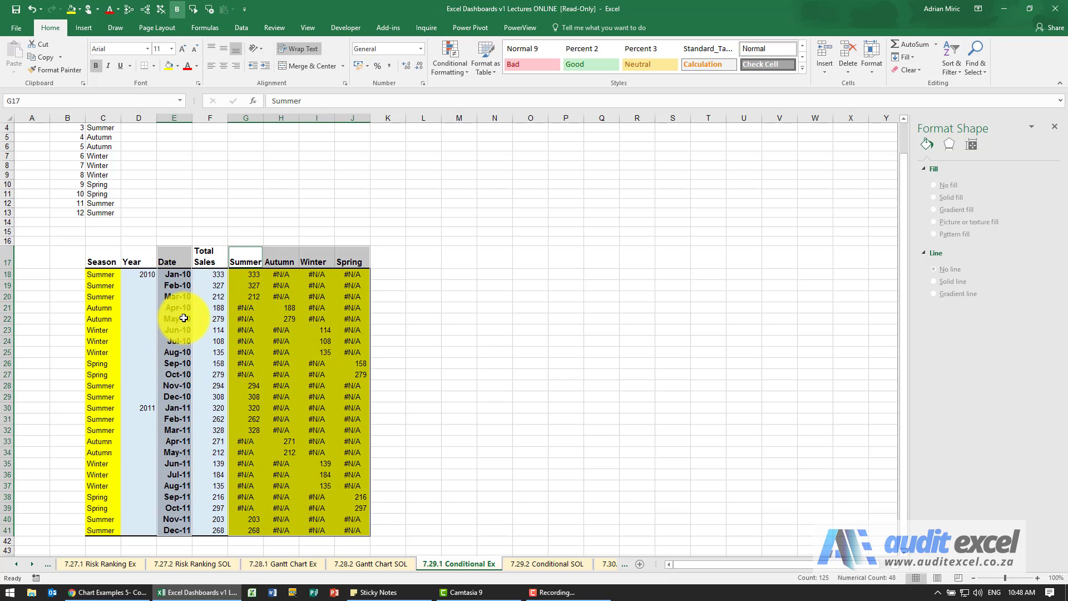
pyautogui.click(85, 28)
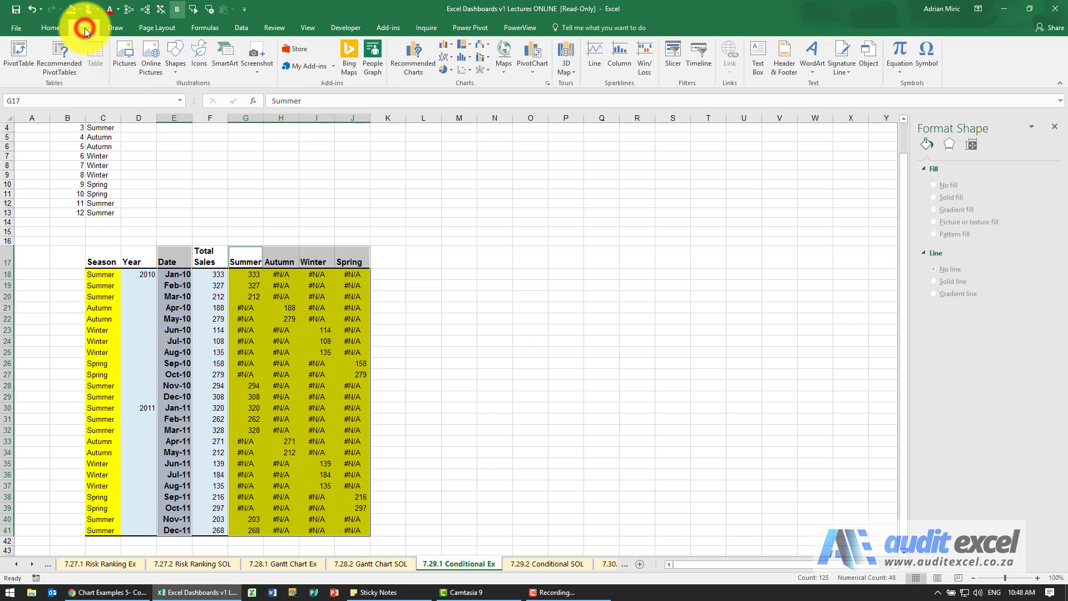
pyautogui.click(448, 49)
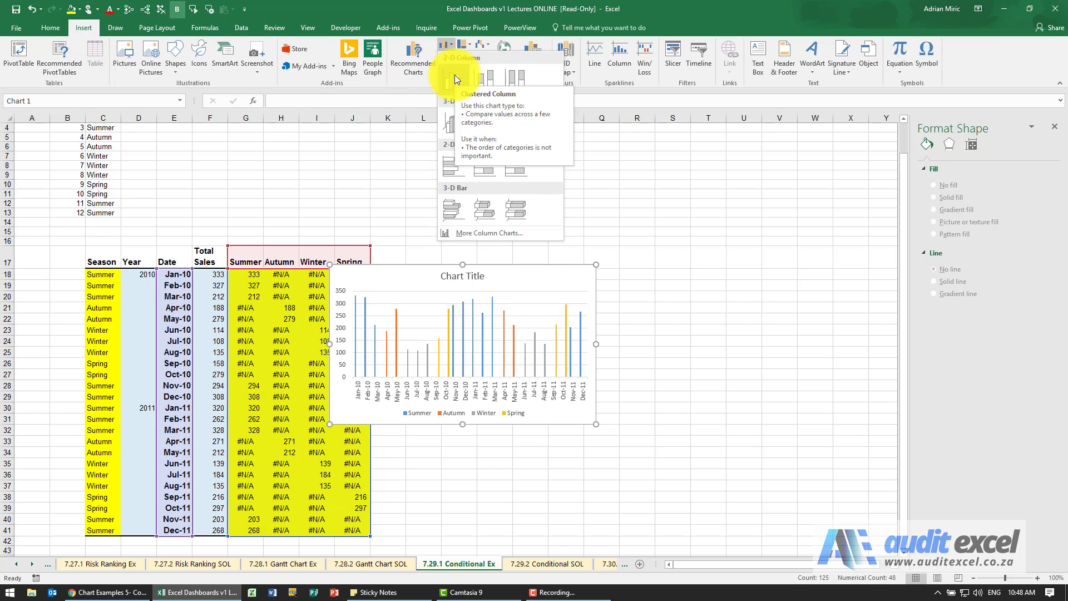
pyautogui.click(455, 74)
pyautogui.moveTo(542, 277); pyautogui.dragTo(633, 230)
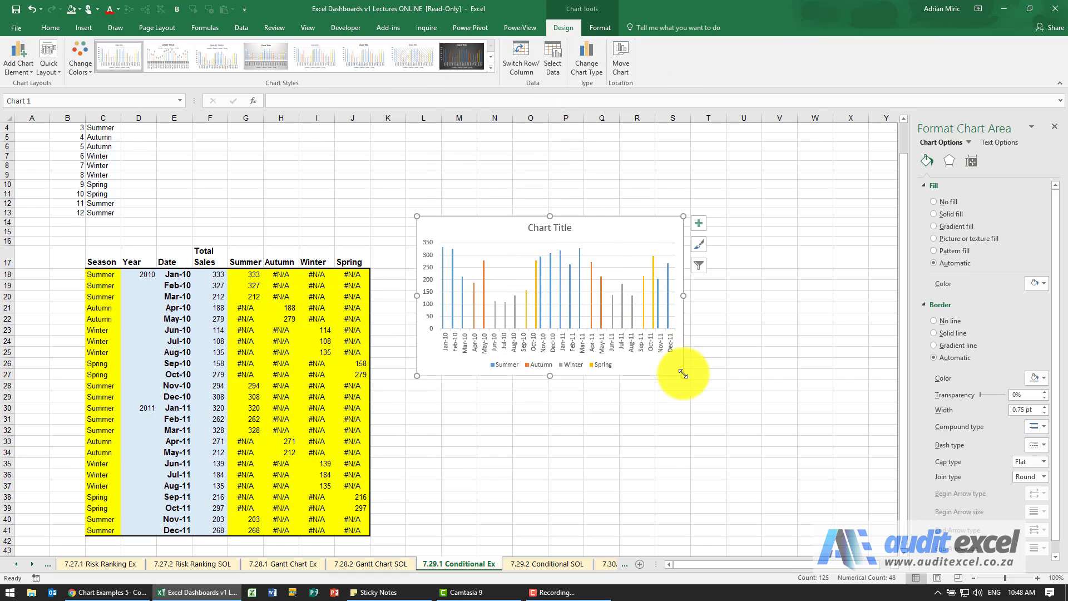
pyautogui.moveTo(683, 375); pyautogui.dragTo(862, 509)
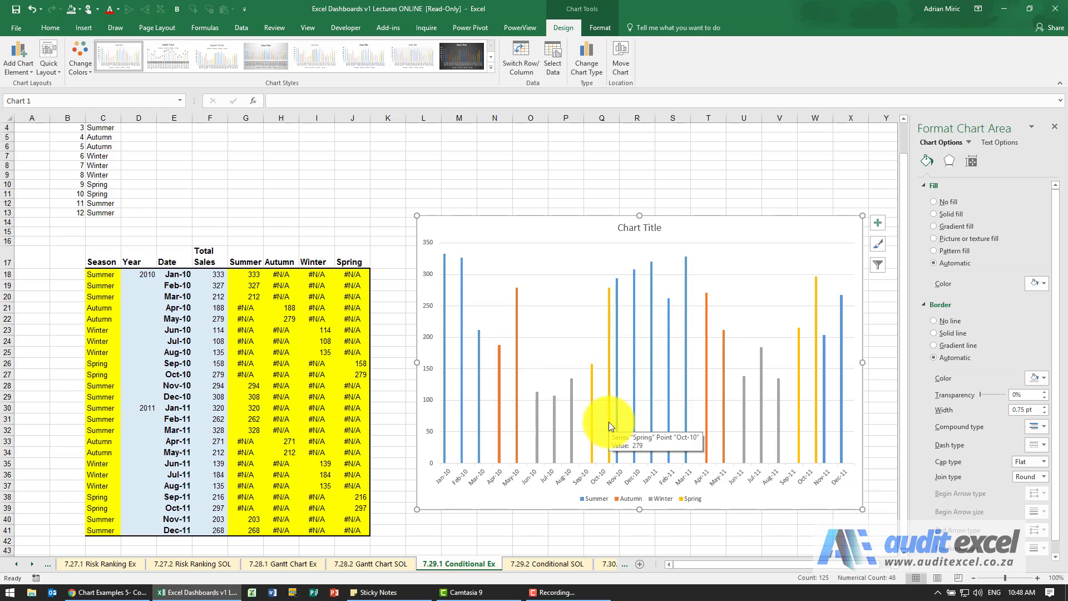
# - Set the chart's series overlap to 100% and gap width to 0%, and deselect the chart
pyautogui.rightClick(687, 265)
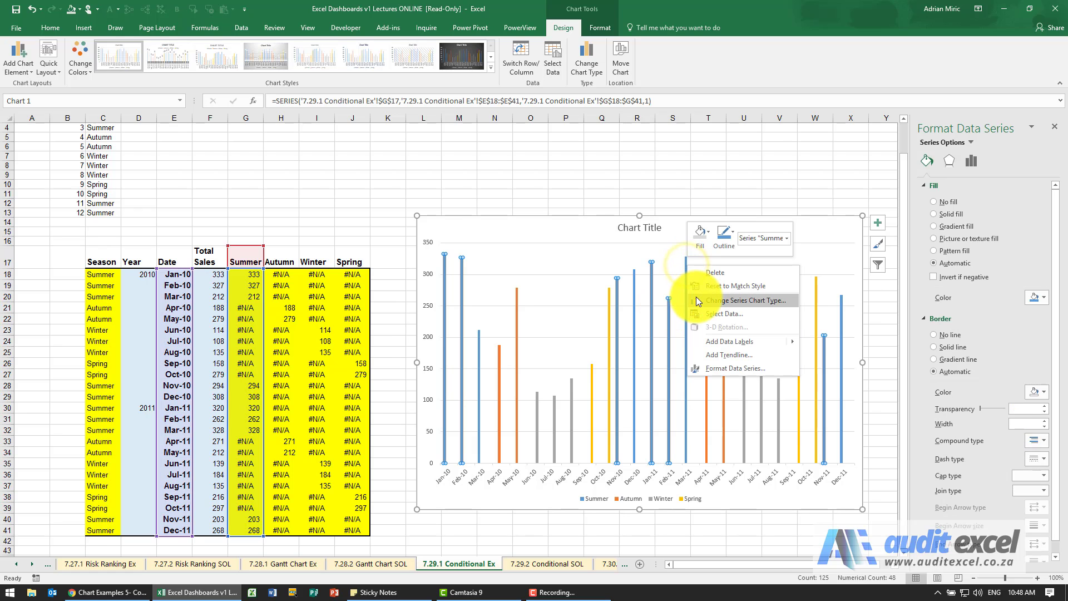
pyautogui.click(735, 368)
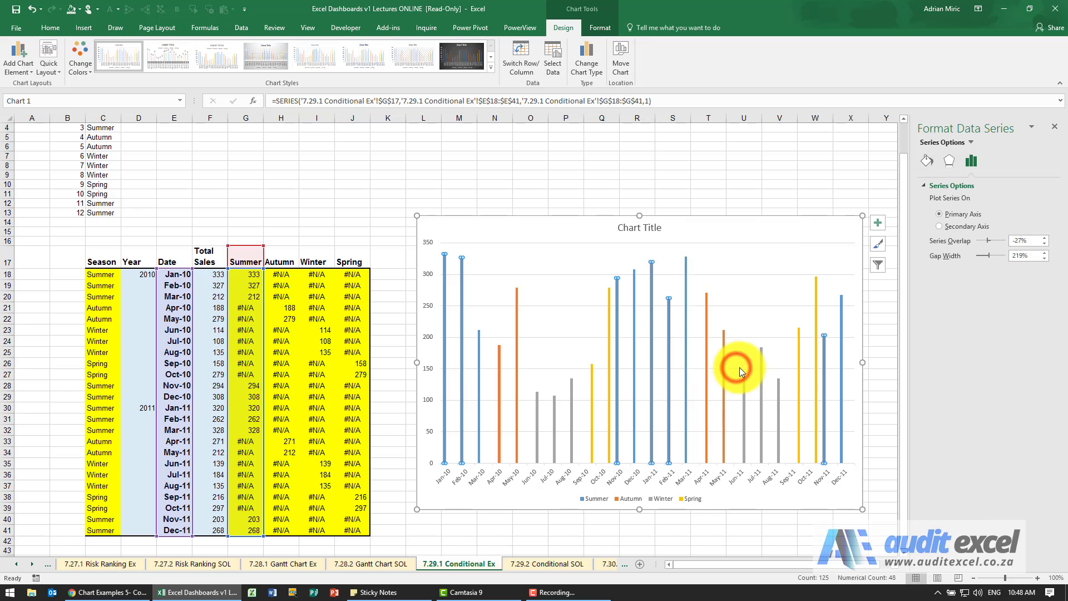
pyautogui.moveTo(988, 241)
pyautogui.mouseDown()
pyautogui.moveTo(1009, 241)
pyautogui.moveTo(974, 256)
pyautogui.mouseUp()
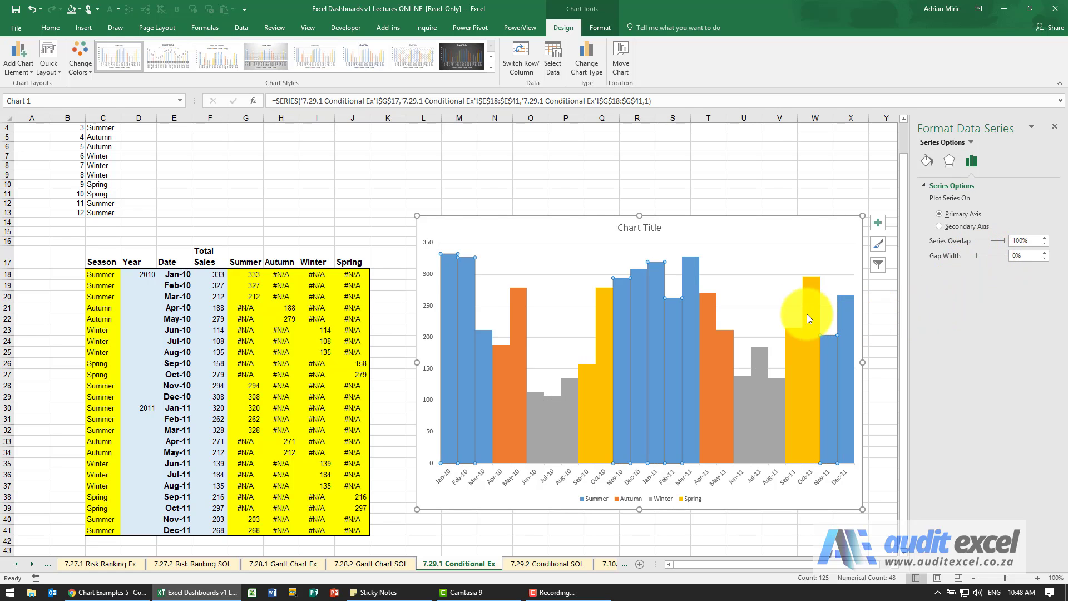
pyautogui.click(707, 188)
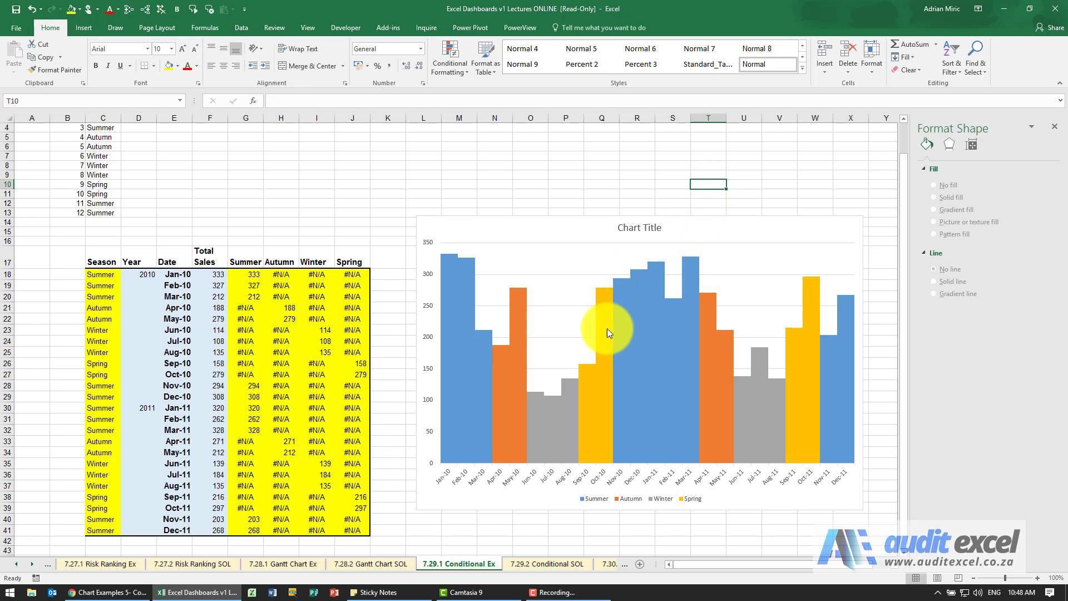
# - Fill the chart's Summer columns with light green and the Autumn columns with light gold
pyautogui.rightClick(459, 366)
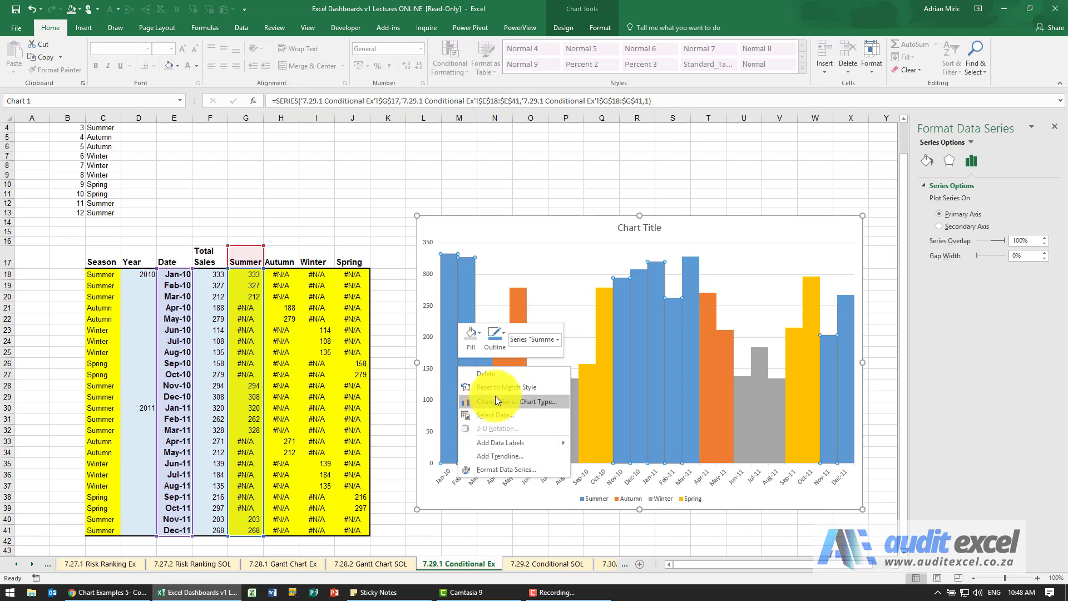
pyautogui.click(475, 338)
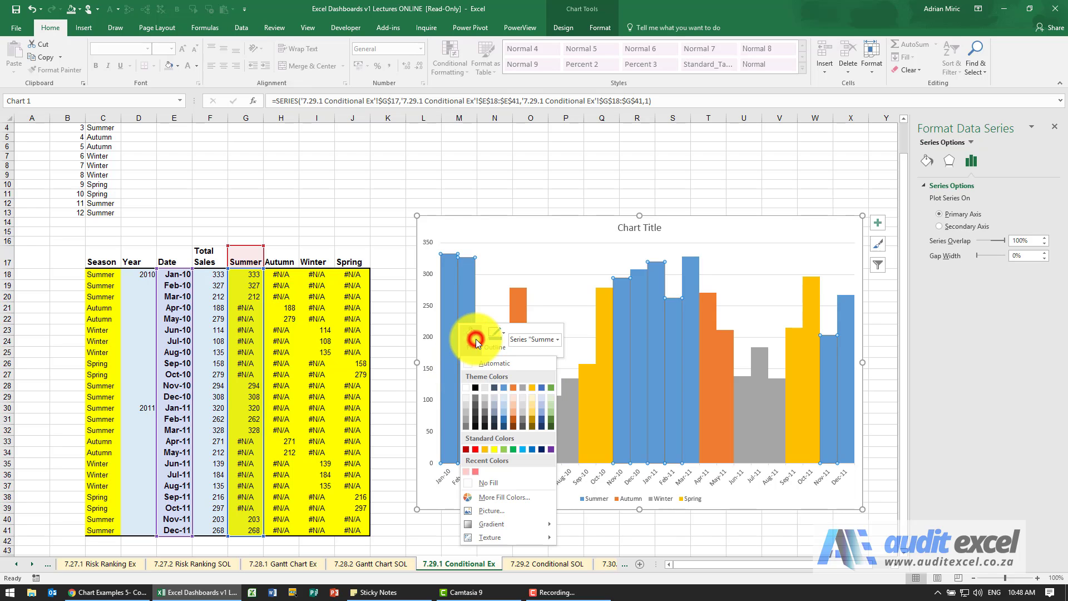
pyautogui.click(549, 416)
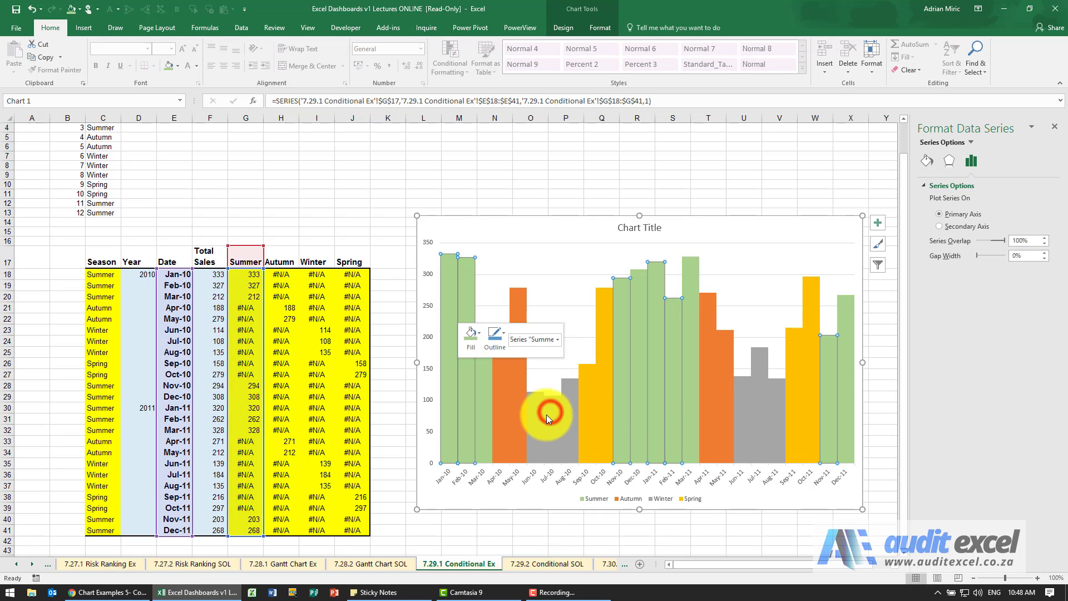
pyautogui.rightClick(509, 409)
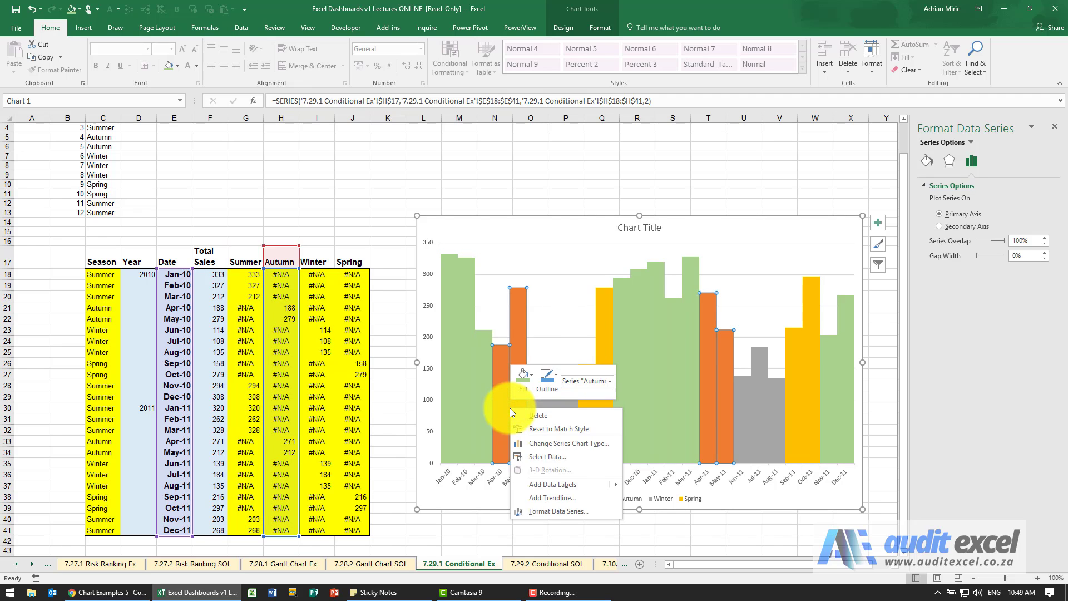
pyautogui.click(528, 378)
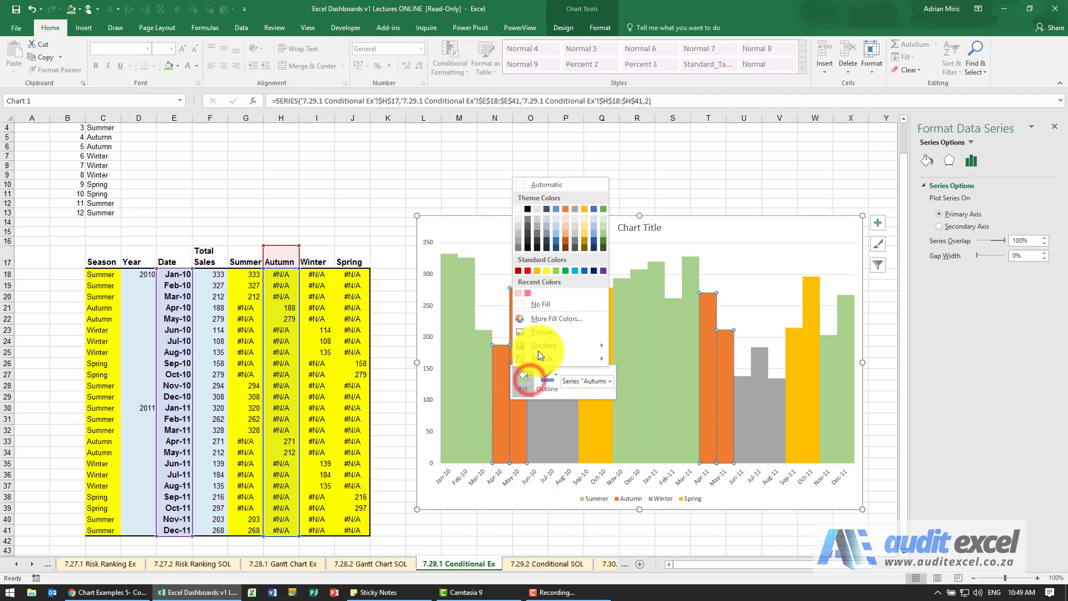
pyautogui.click(586, 231)
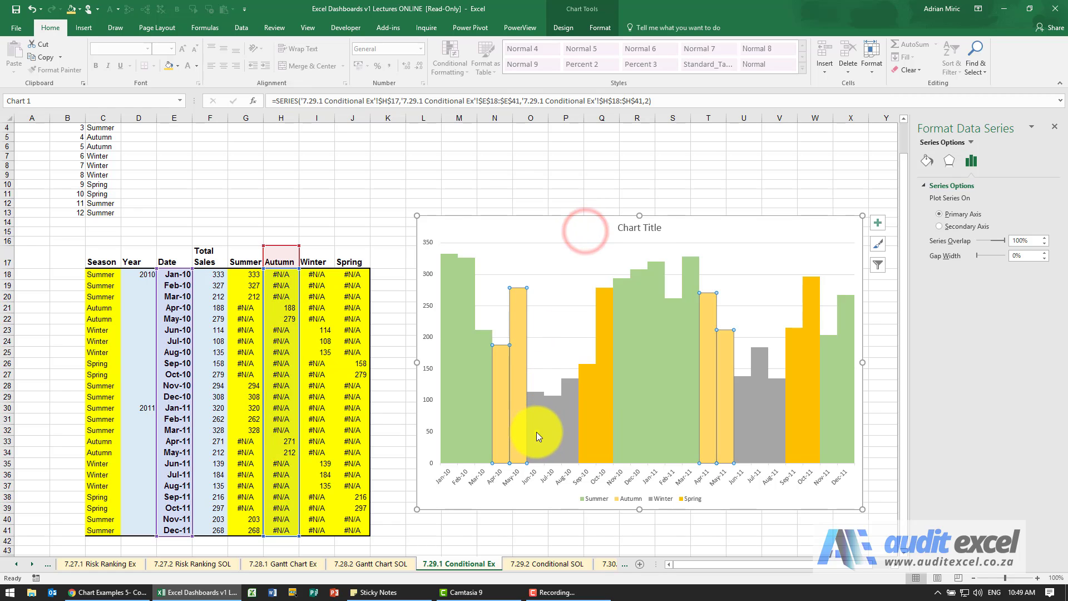
# - Fill the Winter columns with pale gold and the Spring columns with pale green, and deselect the chart
pyautogui.rightClick(538, 431)
pyautogui.click(551, 402)
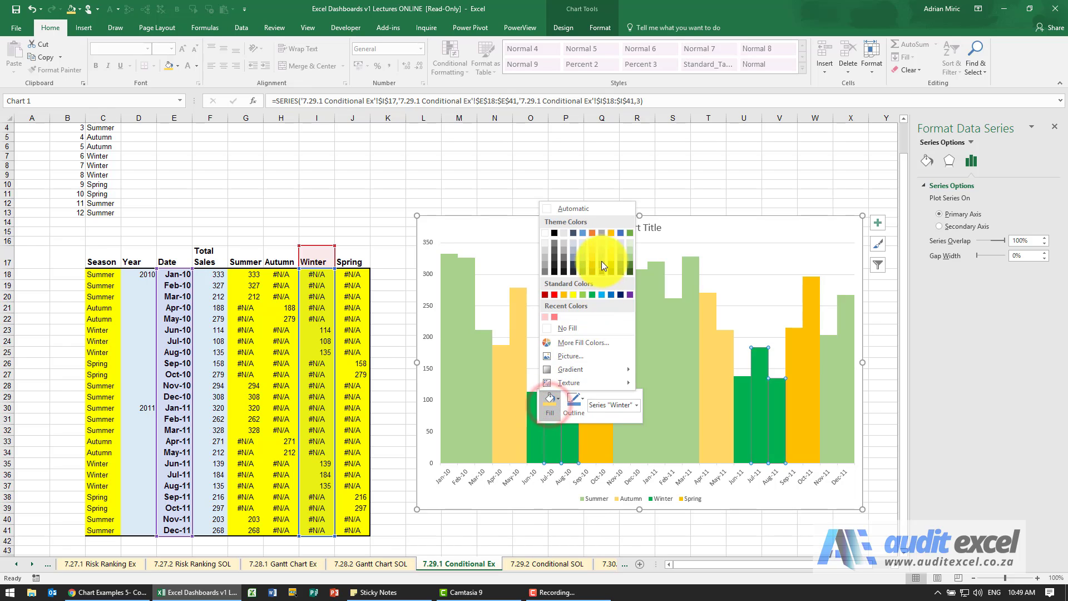
pyautogui.click(611, 243)
pyautogui.rightClick(595, 381)
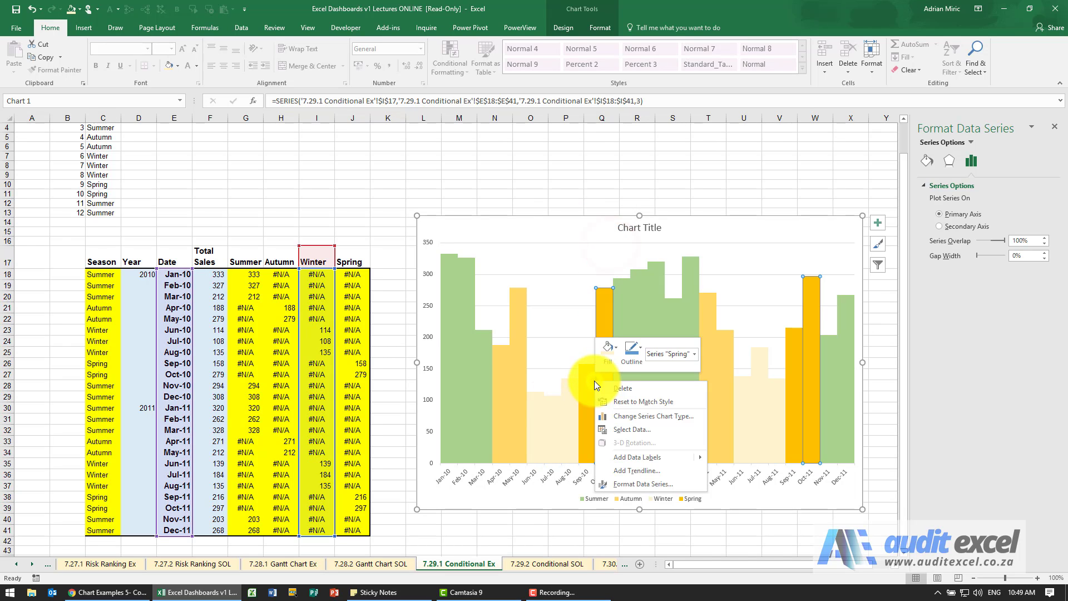
pyautogui.click(612, 351)
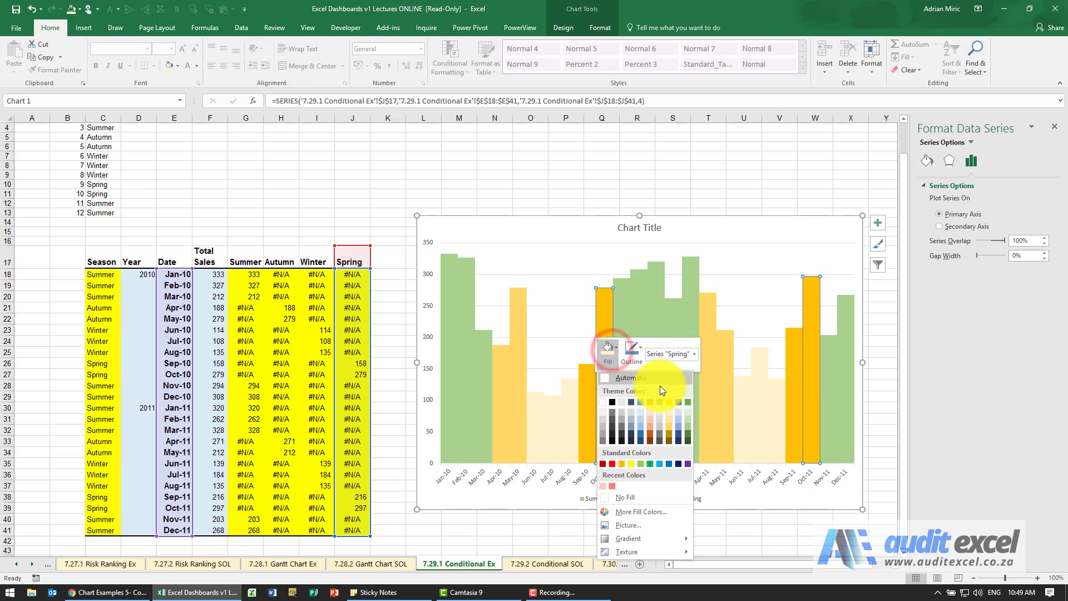
pyautogui.click(687, 411)
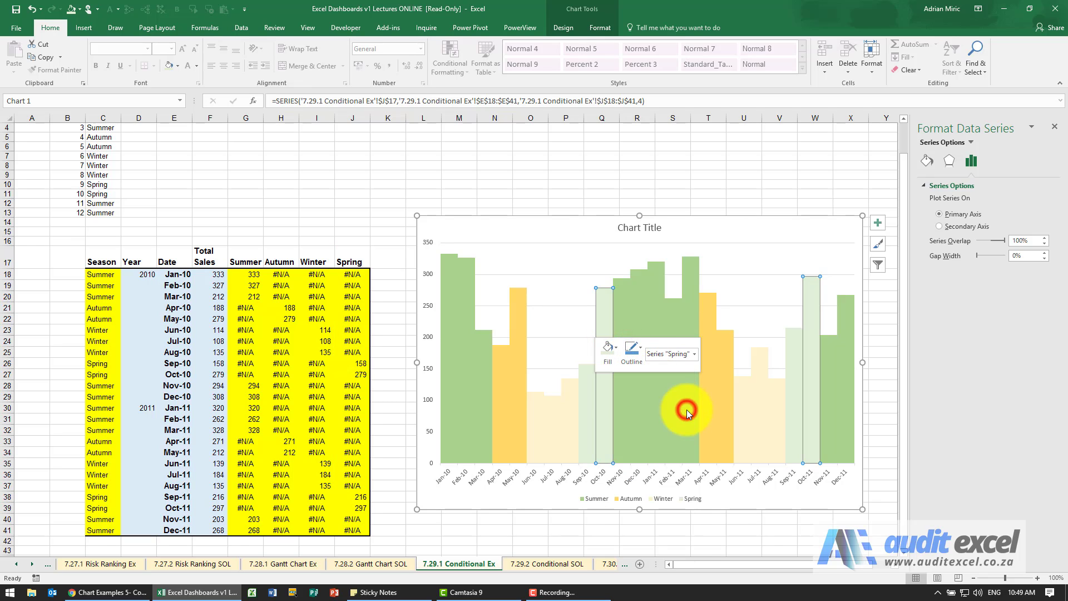
pyautogui.click(584, 210)
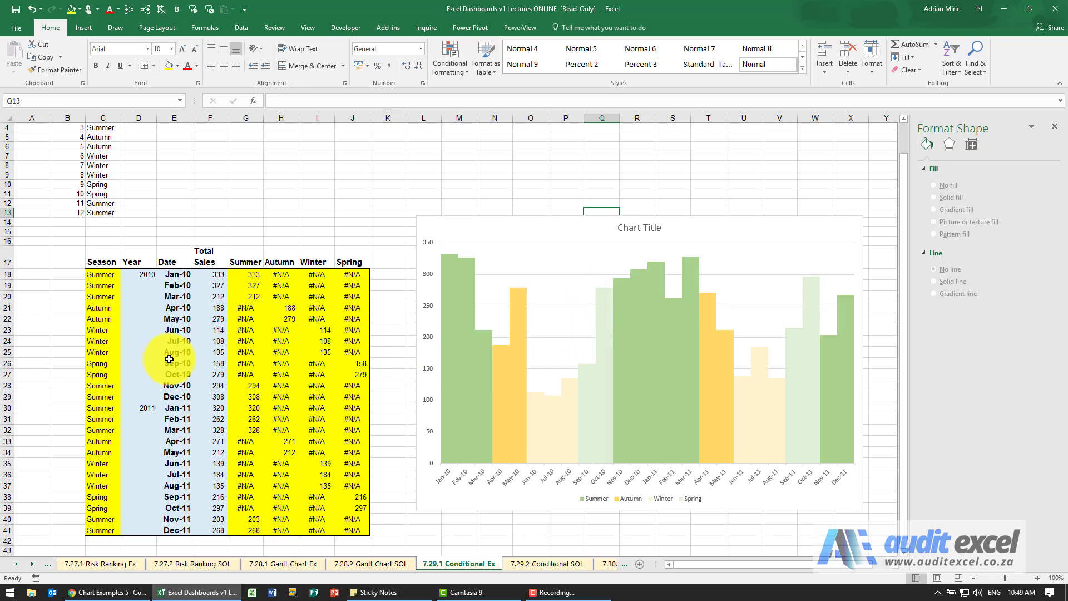
# - Change the April 2010 season in C21 to Summer to test the chart's colouring, and undo the change
pyautogui.click(93, 308)
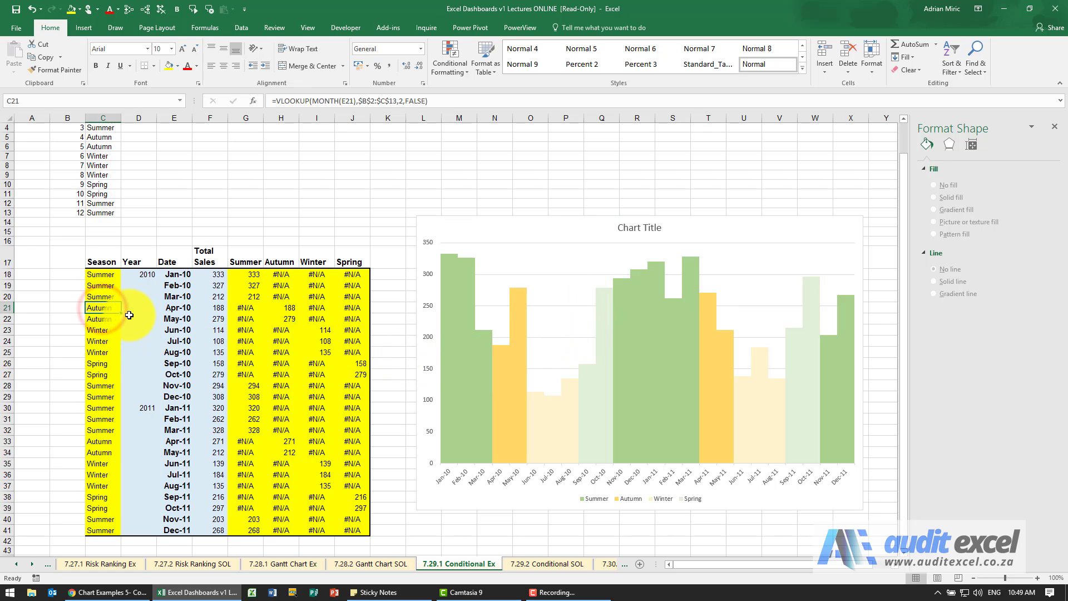
pyautogui.write('Summer')
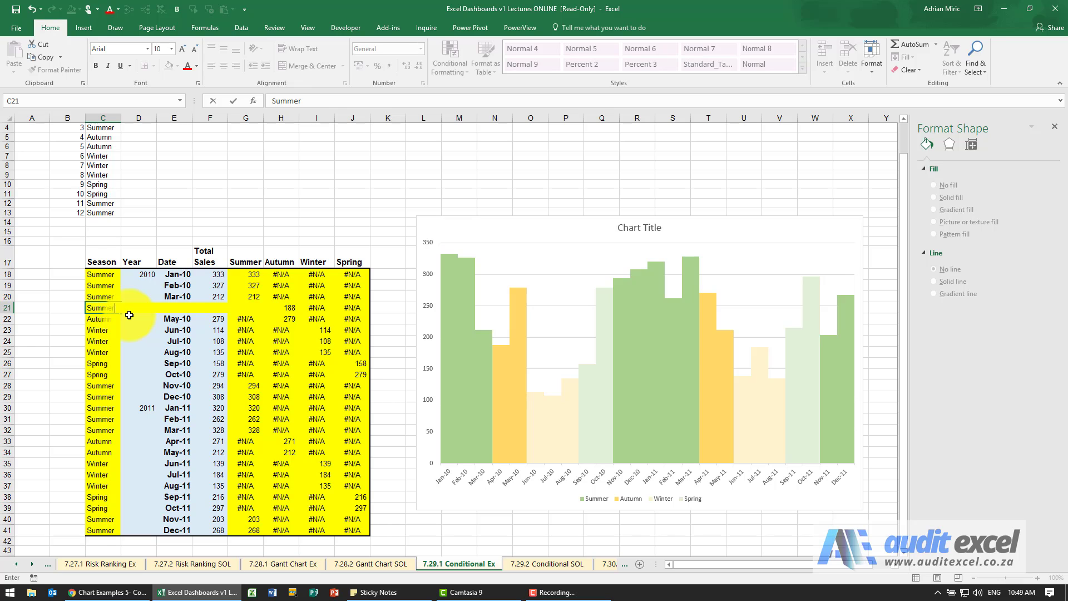
pyautogui.moveTo(505, 442)
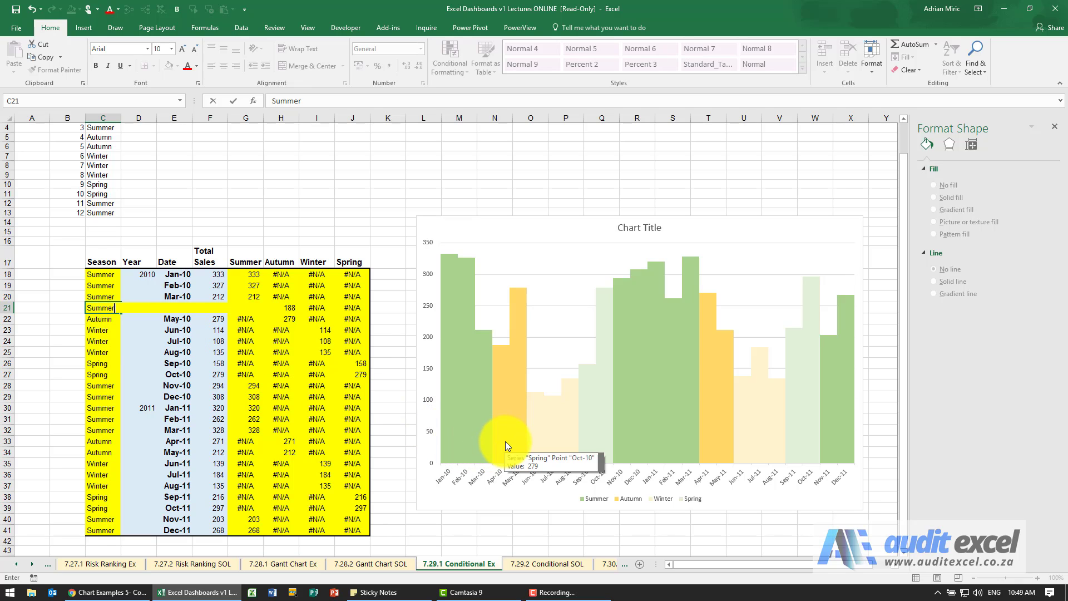
pyautogui.press('Return')
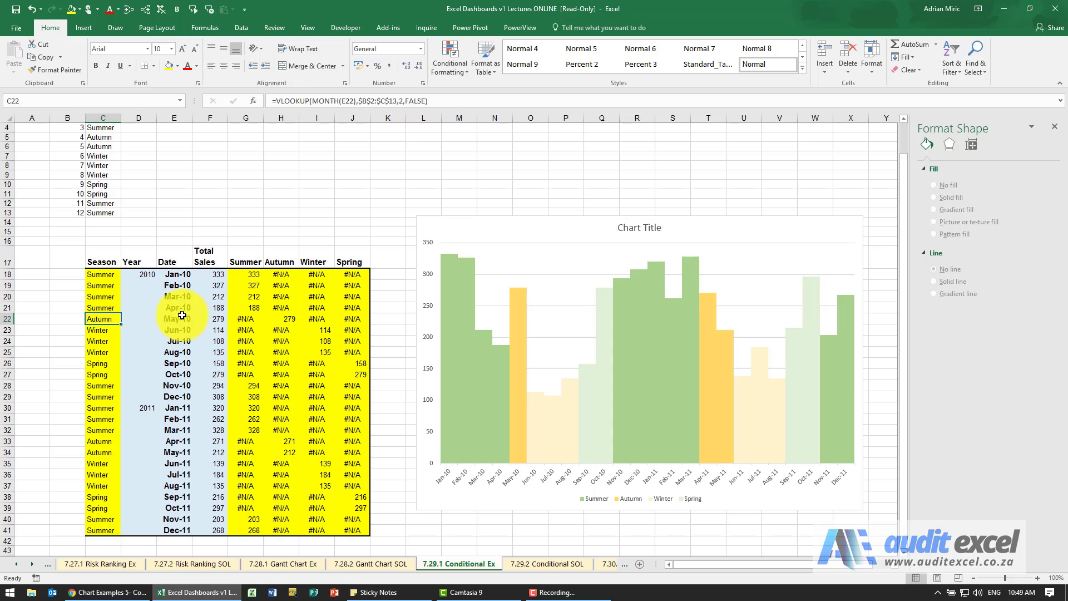
pyautogui.click(29, 14)
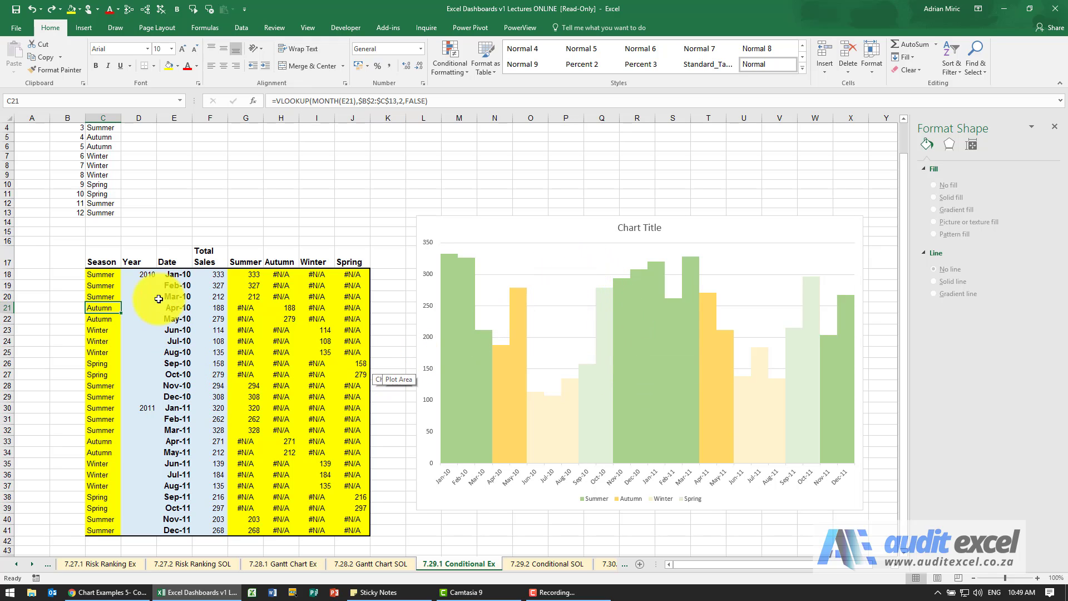
# - Set the chart's horizontal axis label range to D18:E41 so it includes both year and month
pyautogui.rightClick(727, 228)
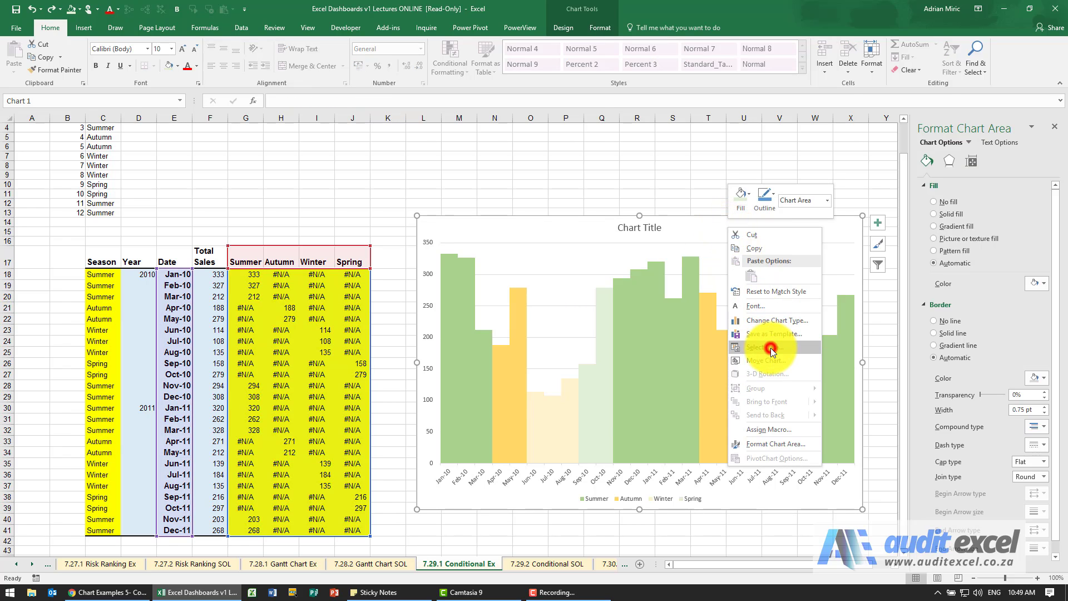
pyautogui.click(771, 348)
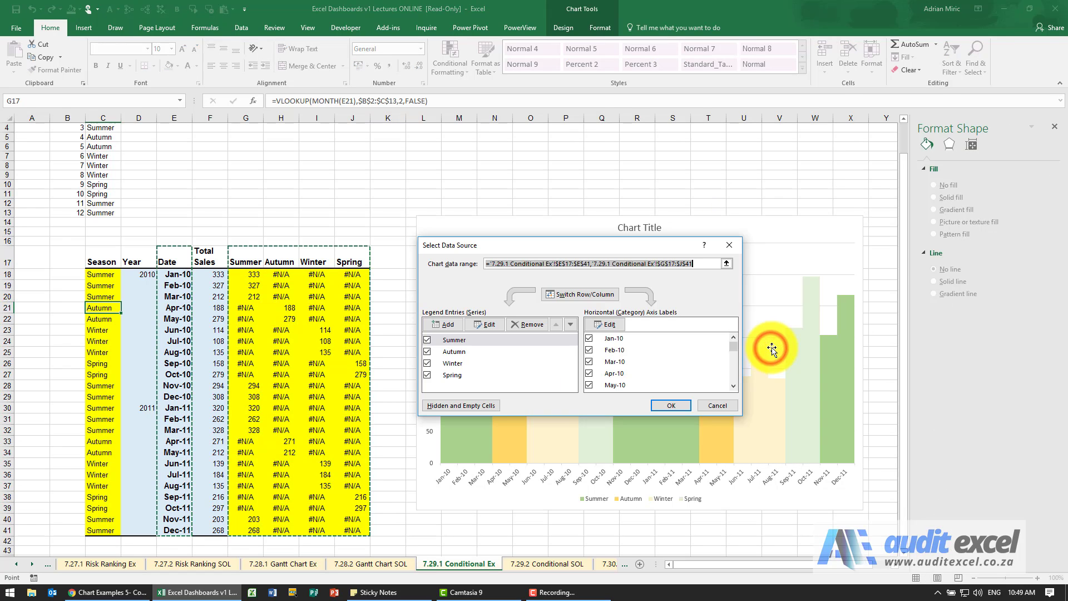
pyautogui.click(607, 324)
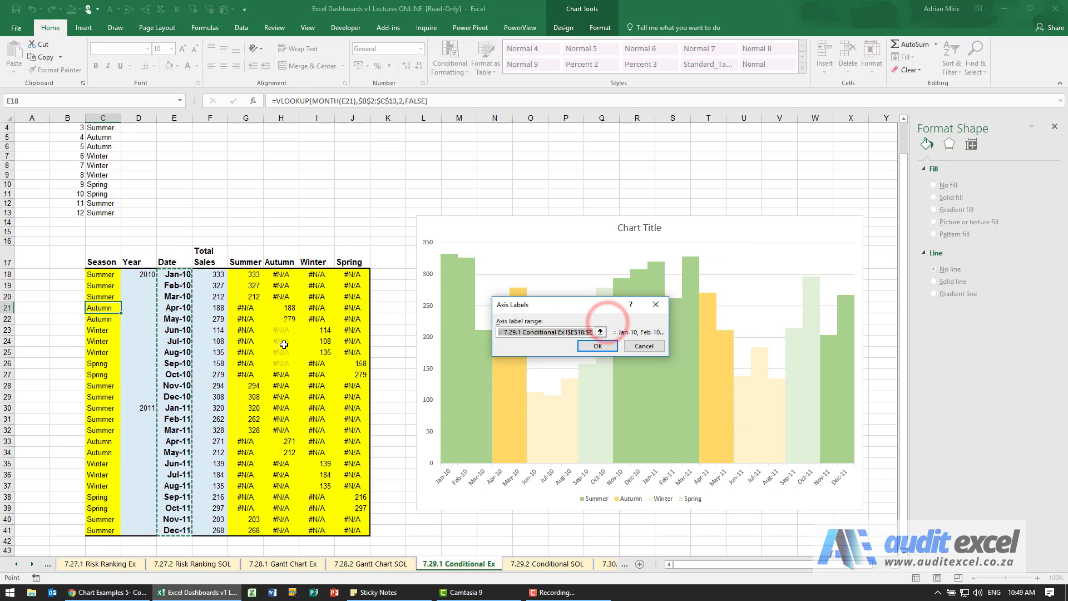
pyautogui.click(137, 274)
pyautogui.moveTo(137, 274); pyautogui.dragTo(181, 525)
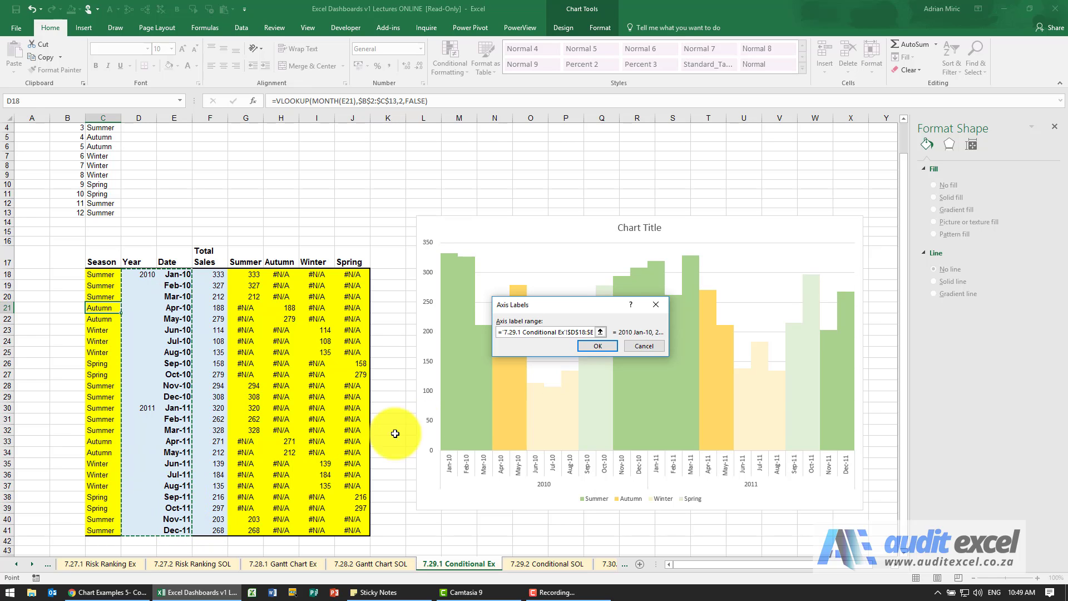
pyautogui.click(589, 349)
pyautogui.click(669, 404)
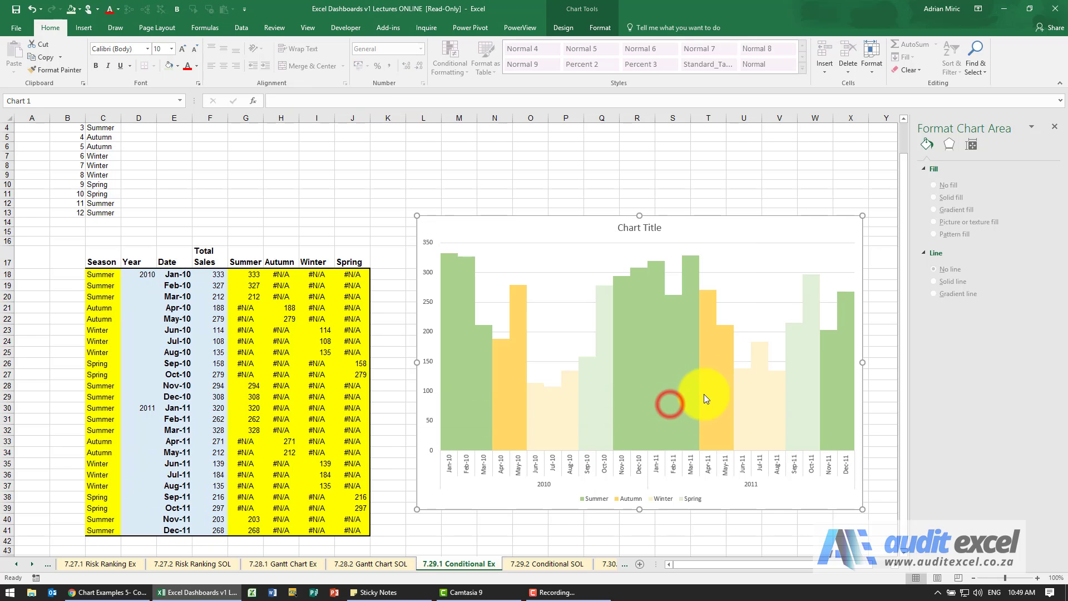
# - Delete the chart title and deselect the chart
pyautogui.click(657, 233)
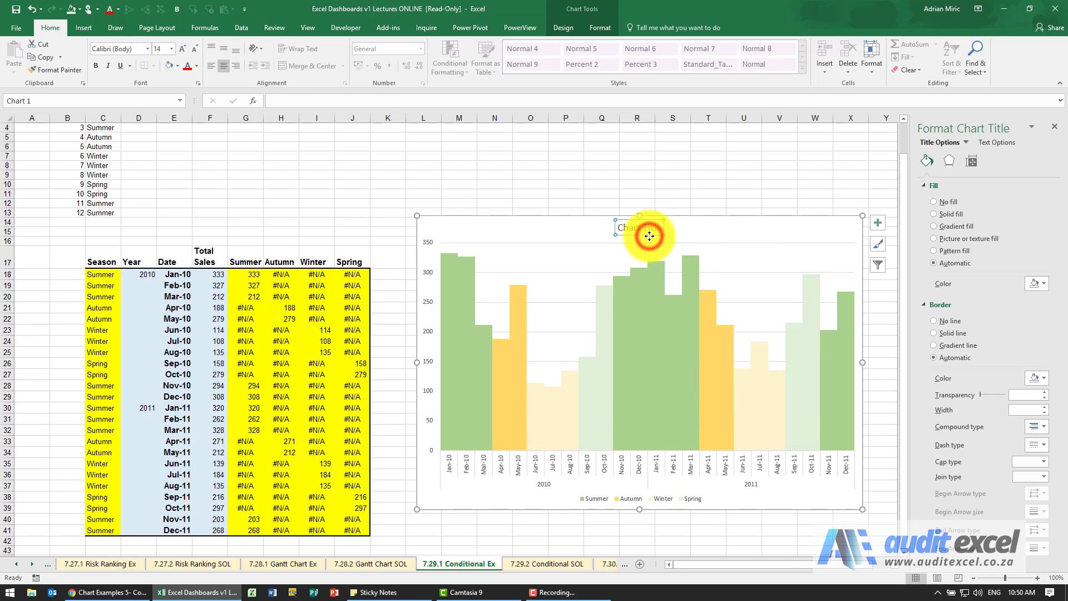
pyautogui.press('Delete')
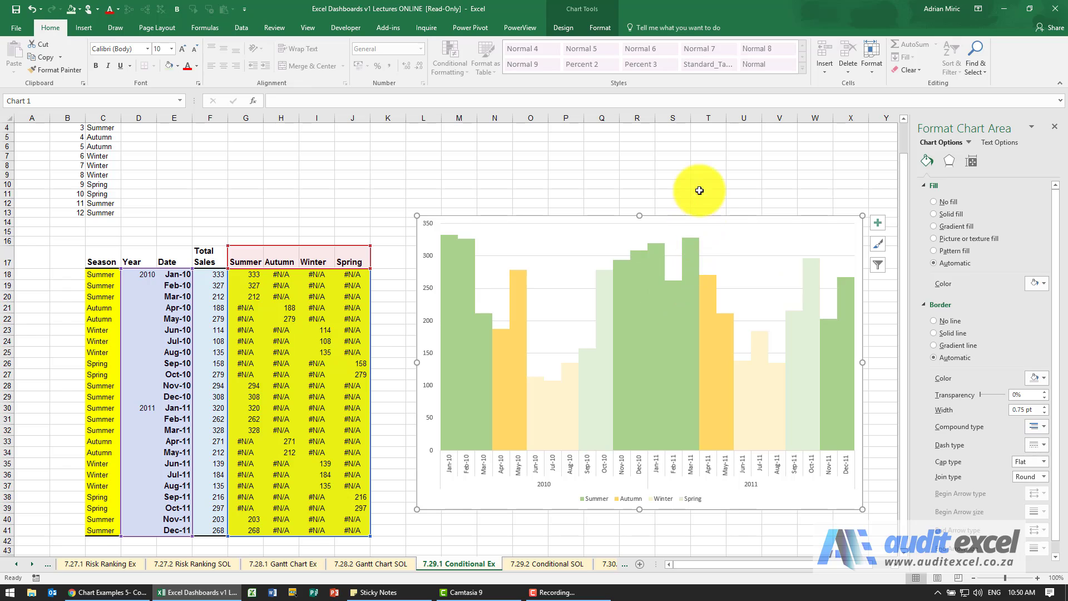
pyautogui.click(703, 184)
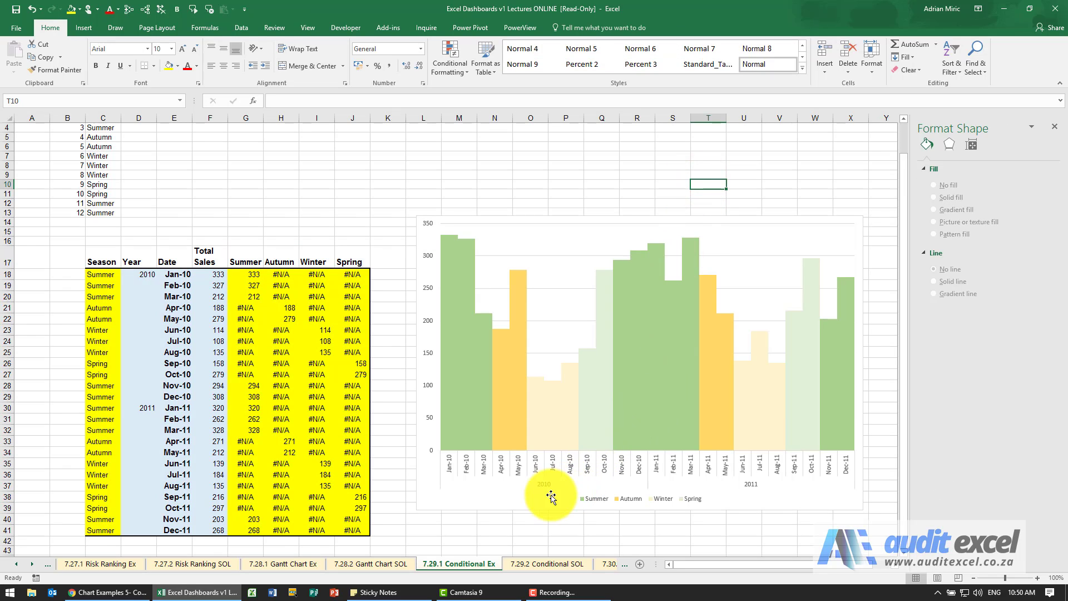